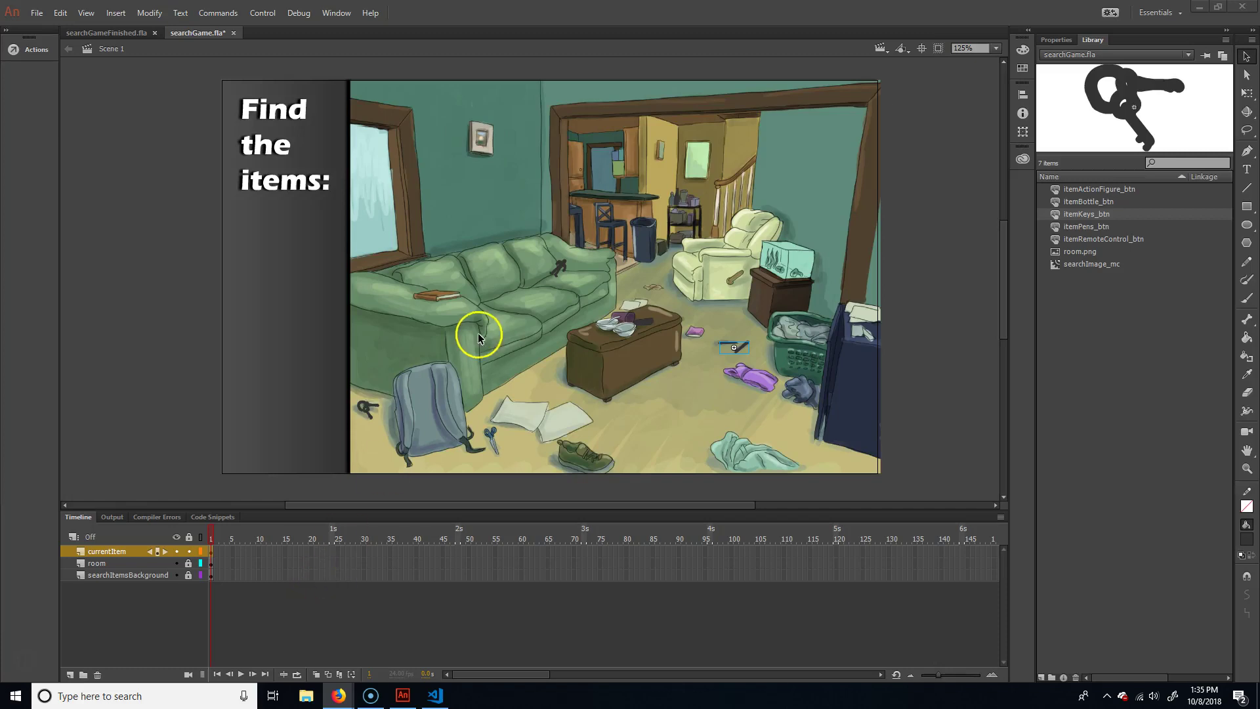
Select frame 1 on every layer and shift it one frame right to frame 2
click(557, 269)
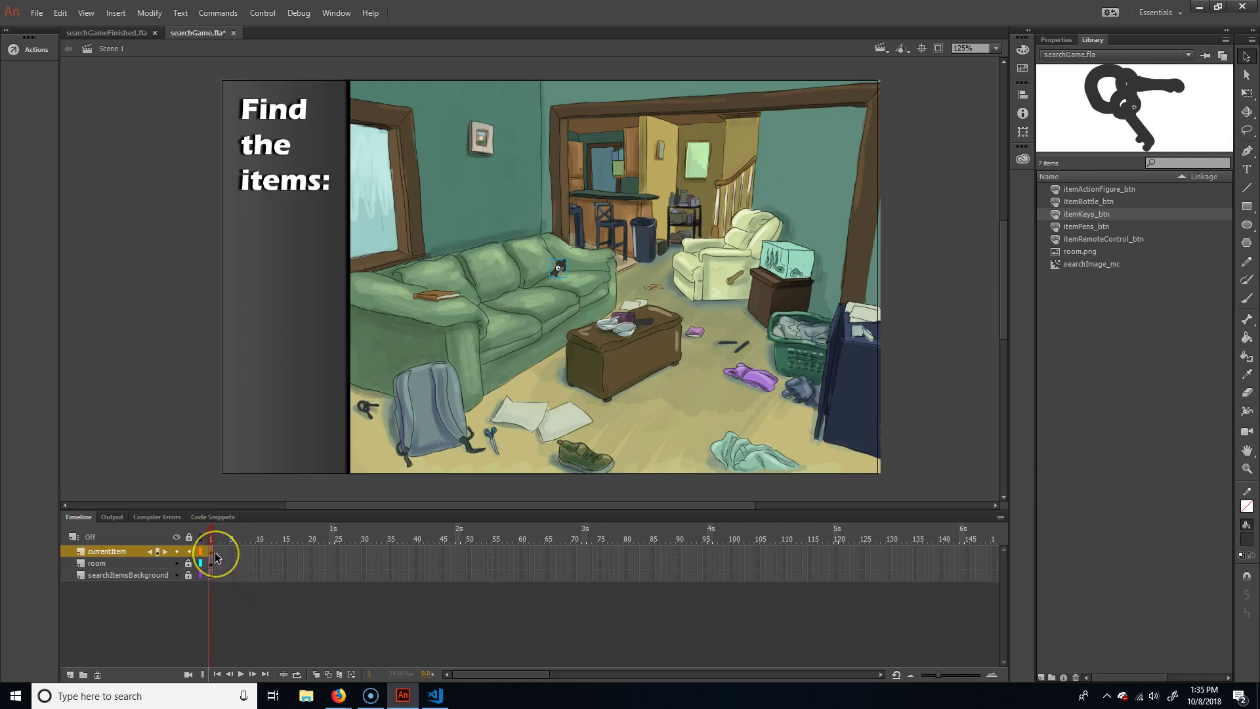
click(211, 575)
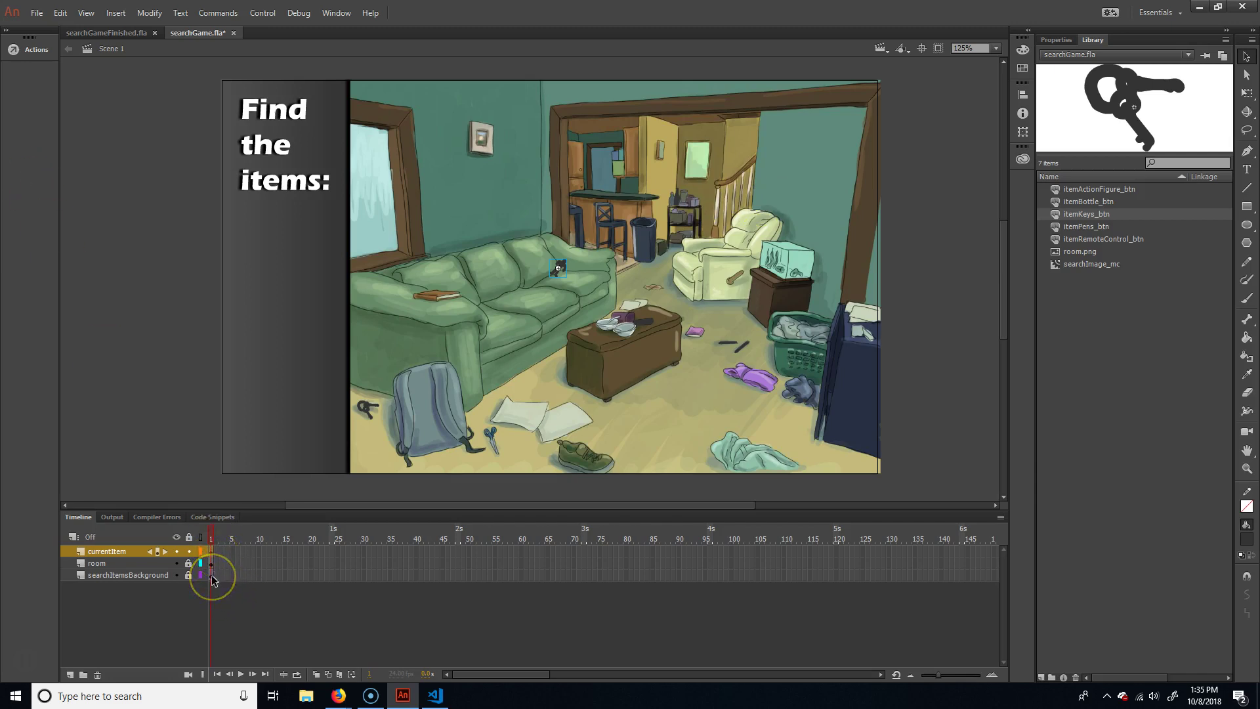
click(212, 575)
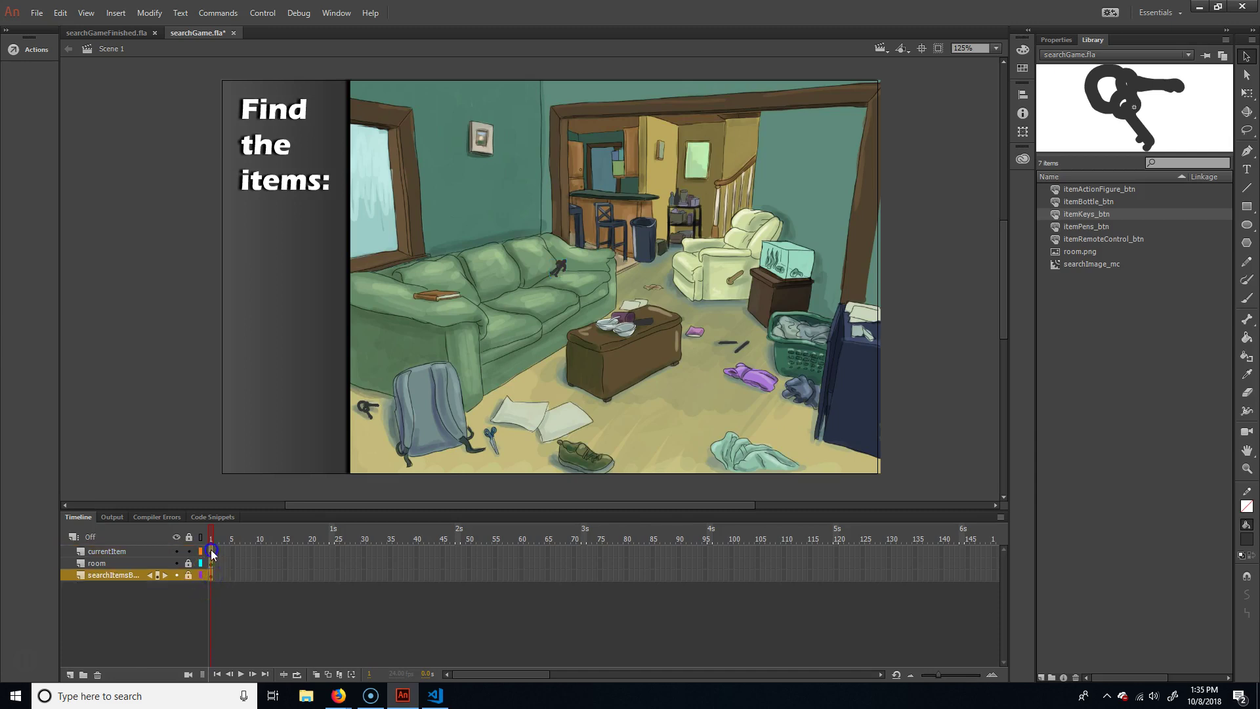
click(211, 553)
mouse_move(217, 554)
mouse_down()
mouse_move(210, 576)
mouse_move(210, 559)
mouse_move(226, 563)
mouse_move(219, 551)
mouse_up()
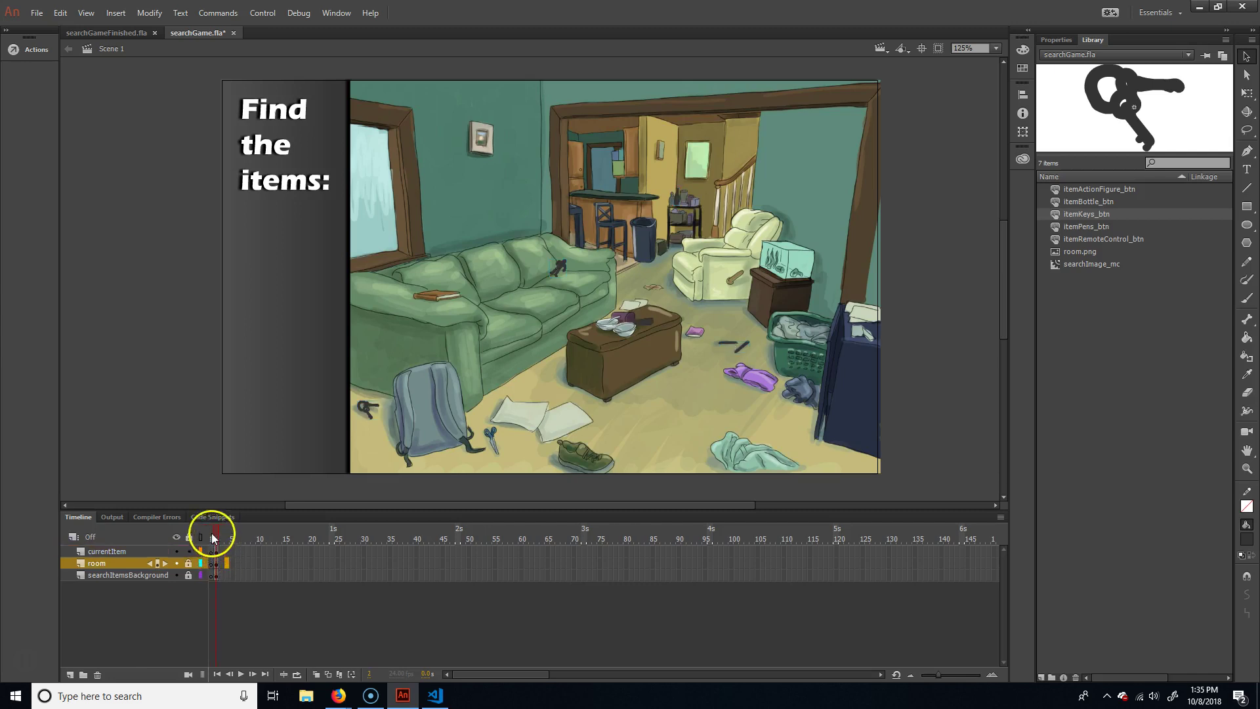
click(211, 533)
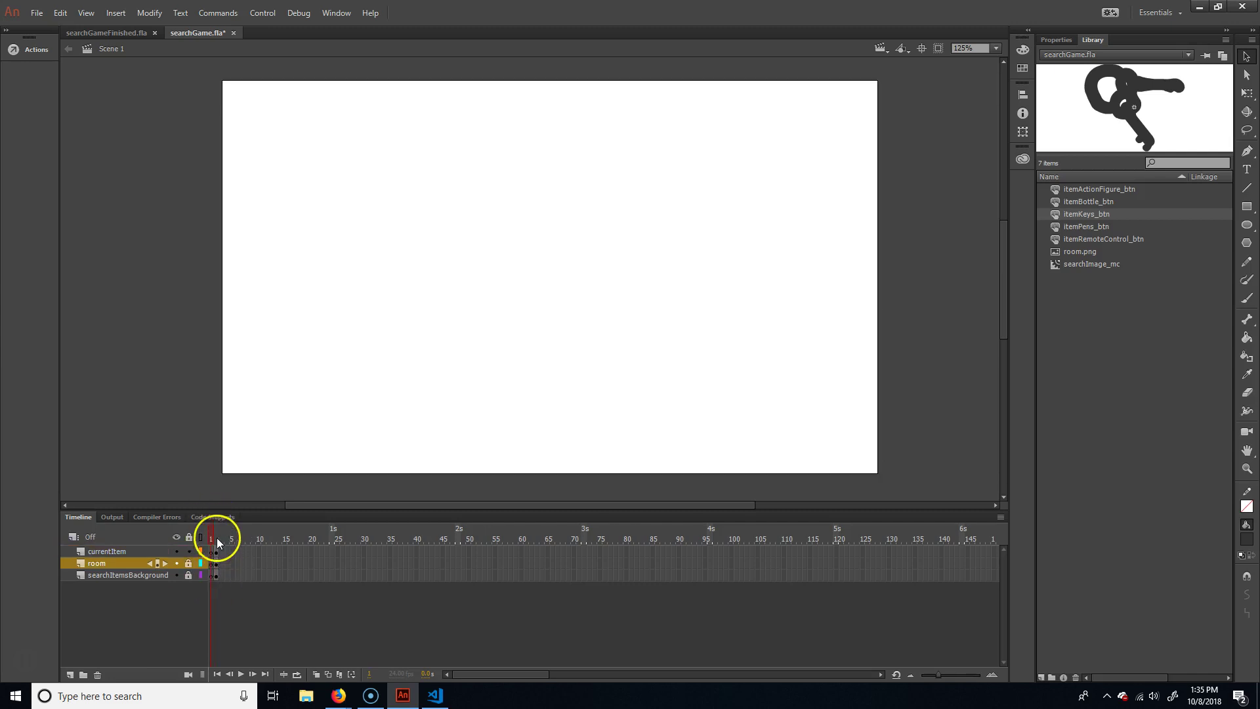
click(222, 539)
click(221, 540)
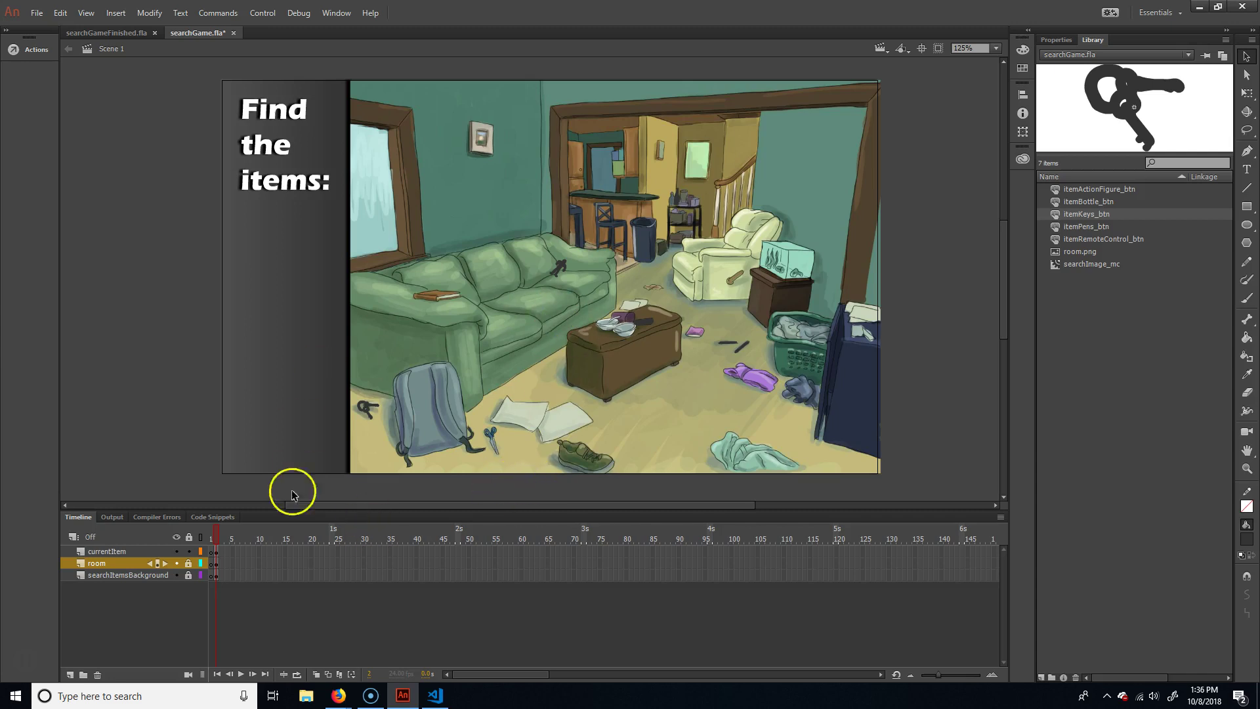
click(125, 552)
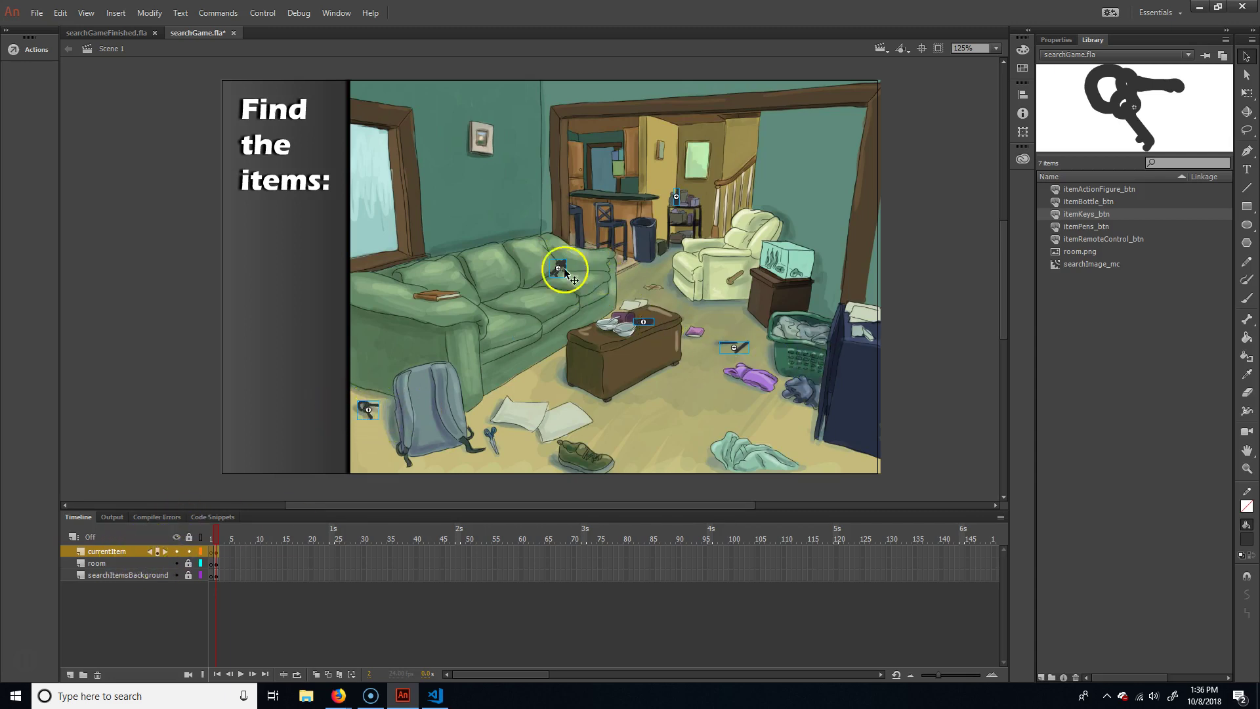
click(176, 563)
click(176, 564)
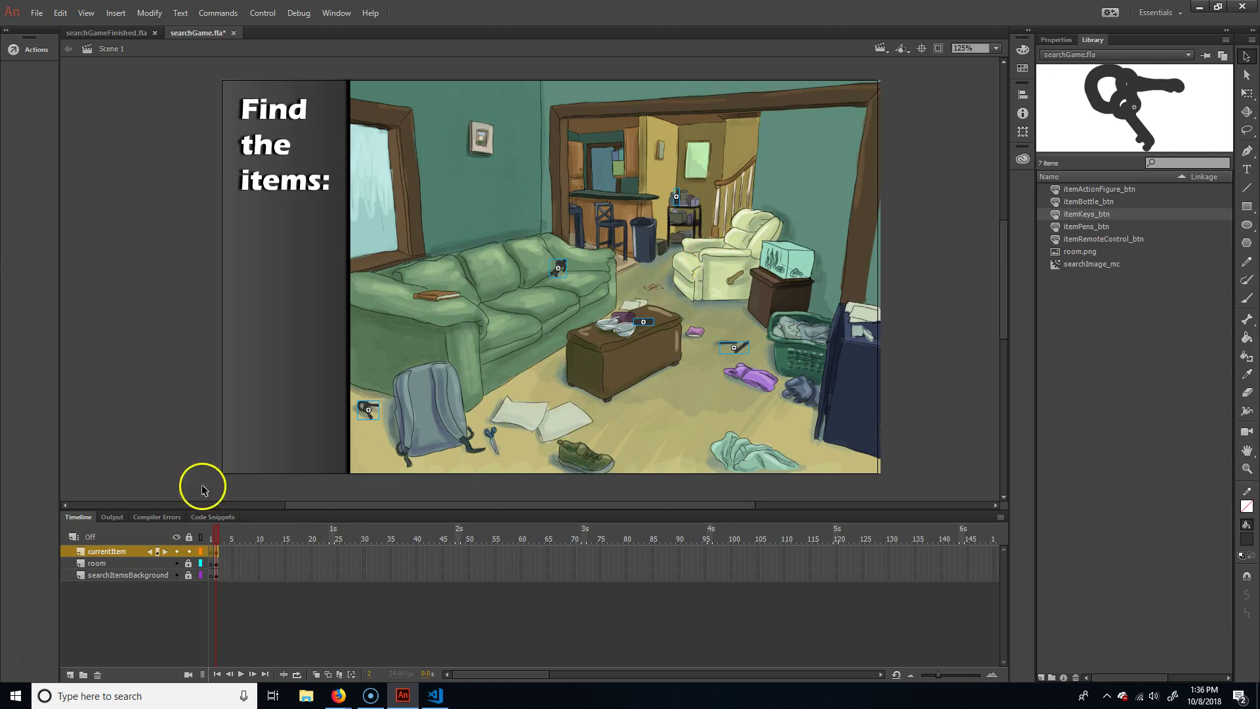
Add keyframes on the currentItem layer at frames 3 through 6
click(223, 555)
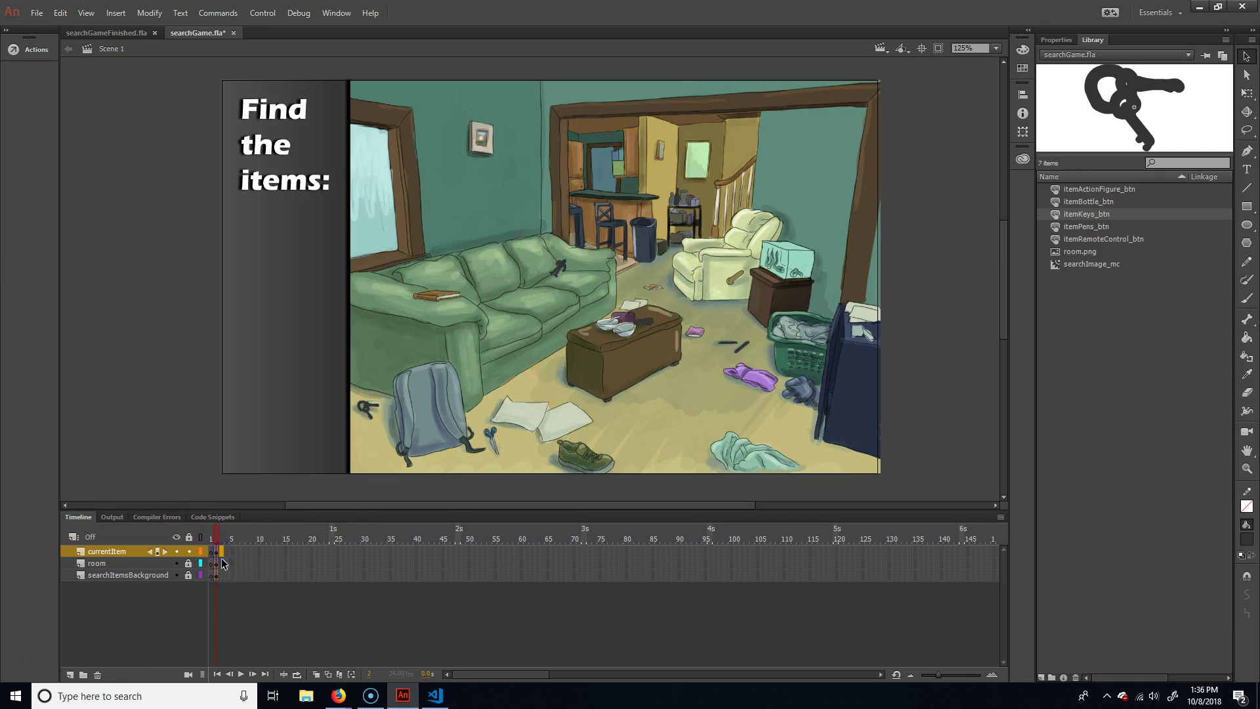
mouse_move(222, 555)
mouse_down()
mouse_move(211, 552)
mouse_move(225, 555)
mouse_up()
right_click(226, 555)
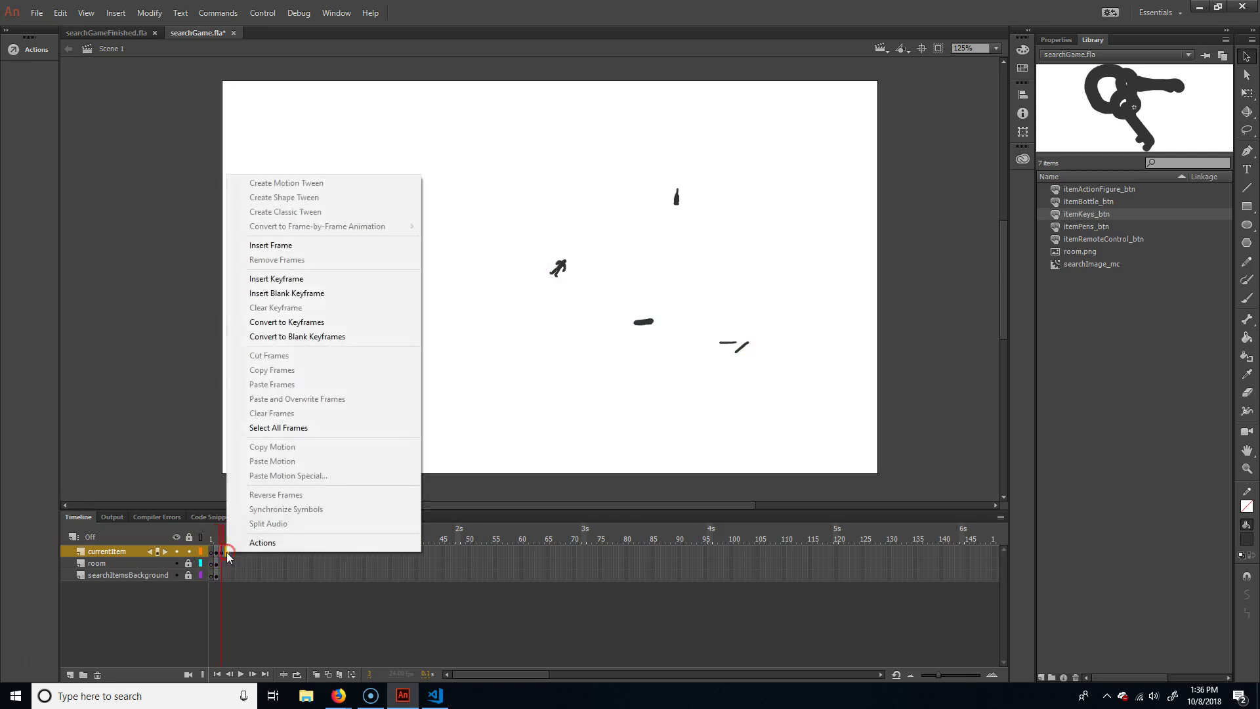
click(297, 279)
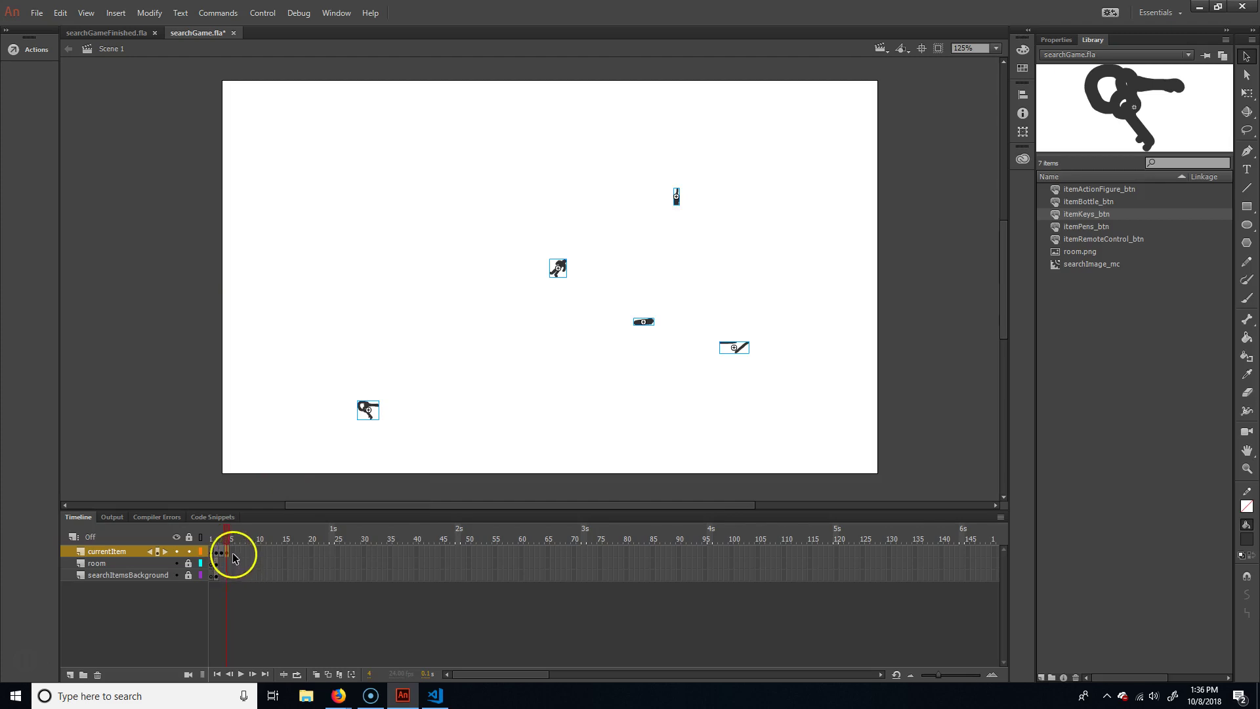
click(239, 552)
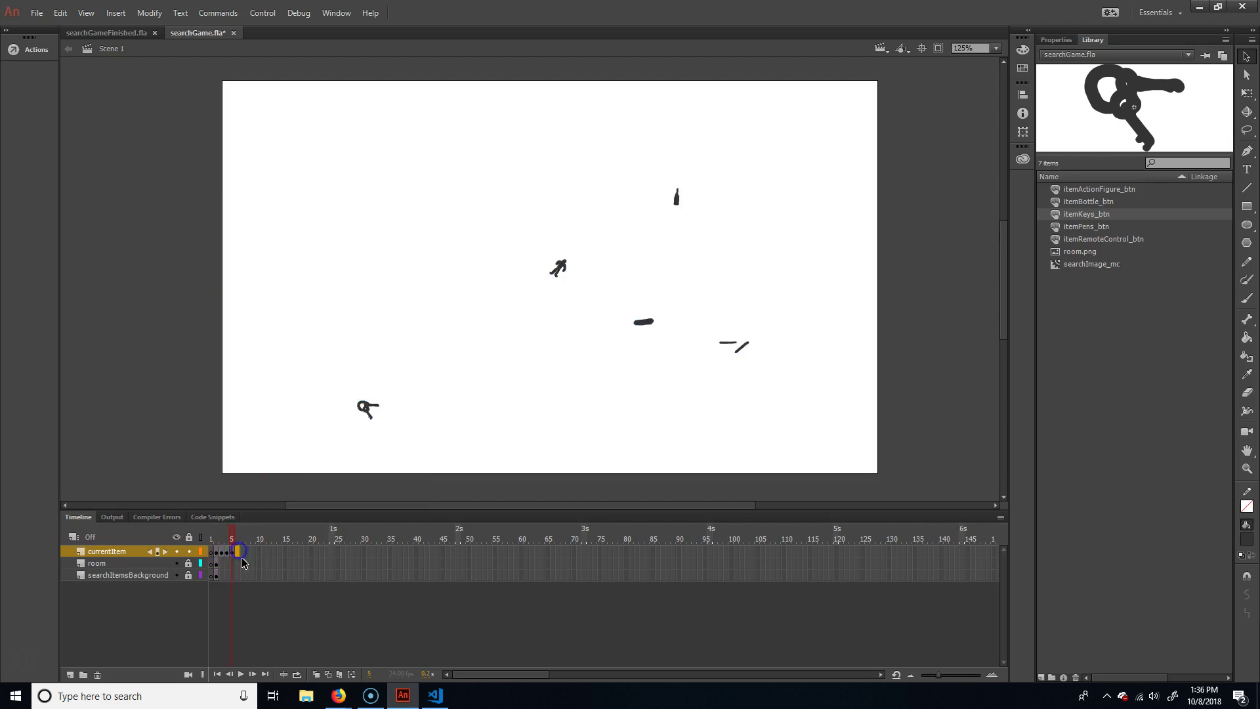
key(F6)
Make frame 7 of the currentItem layer a blank keyframe
click(245, 557)
click(252, 554)
right_click(247, 552)
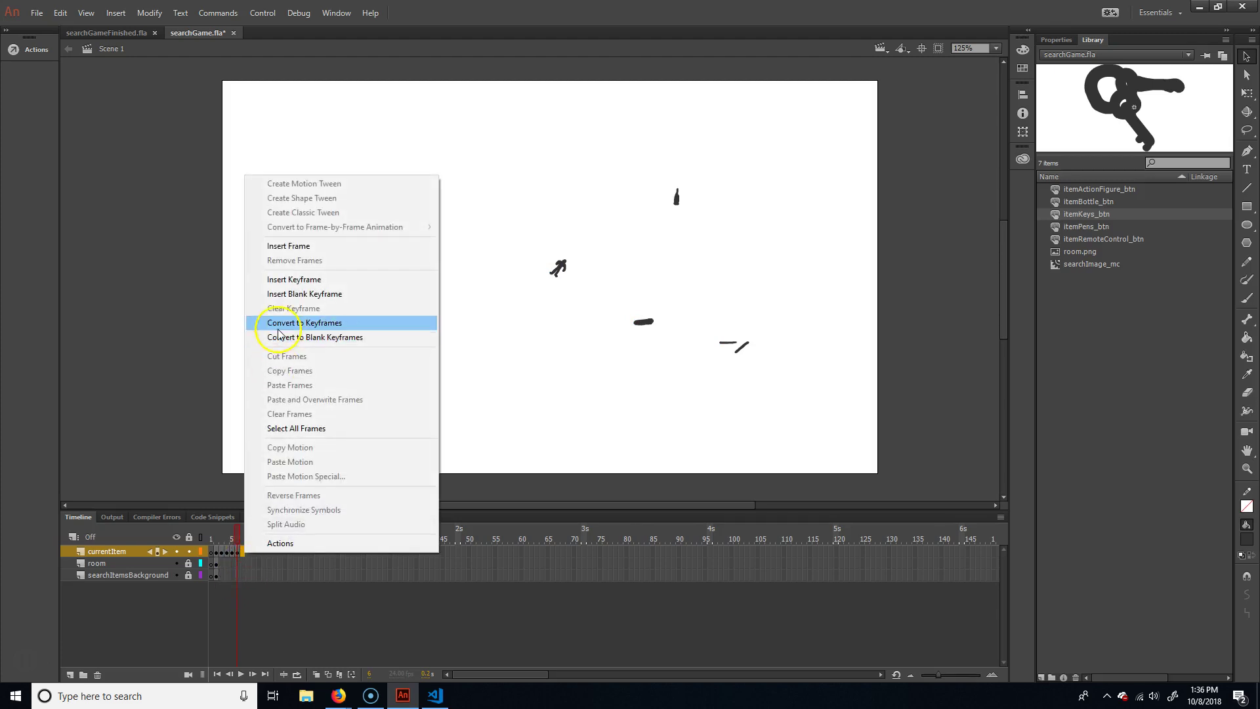
click(295, 293)
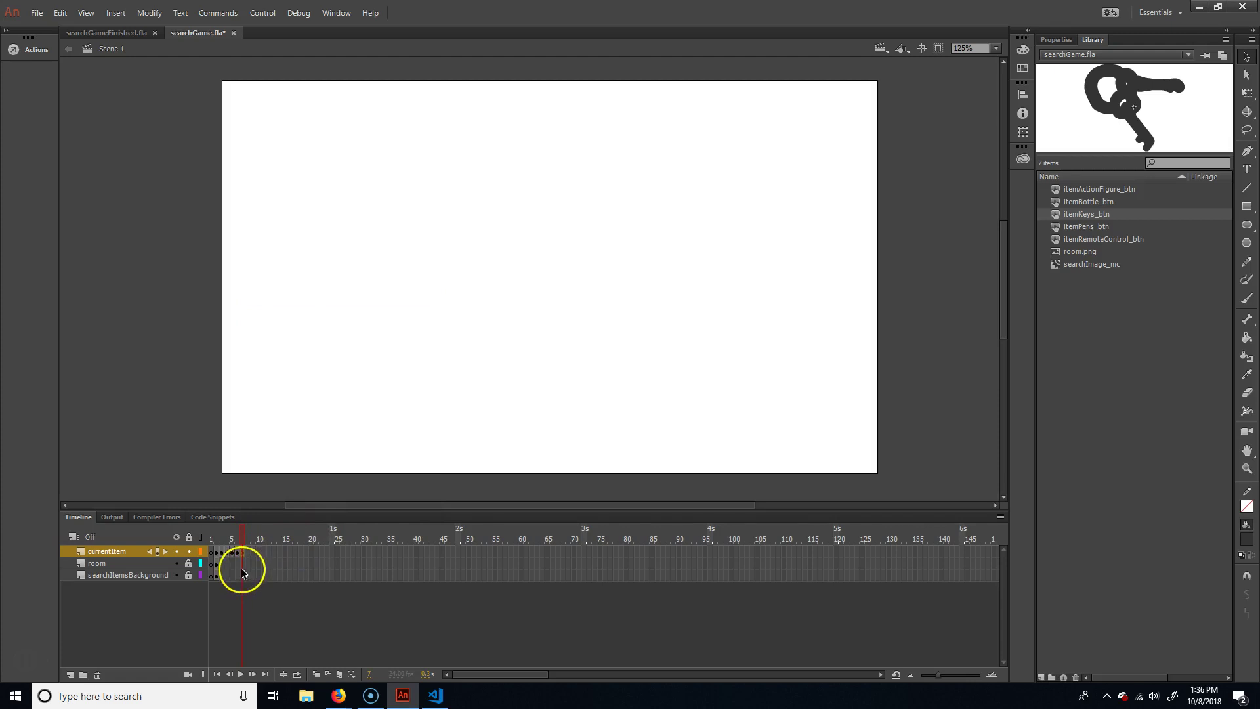
Extend the room and searchItemsBackground layers to frame 7 and preview frames 4–7
click(243, 564)
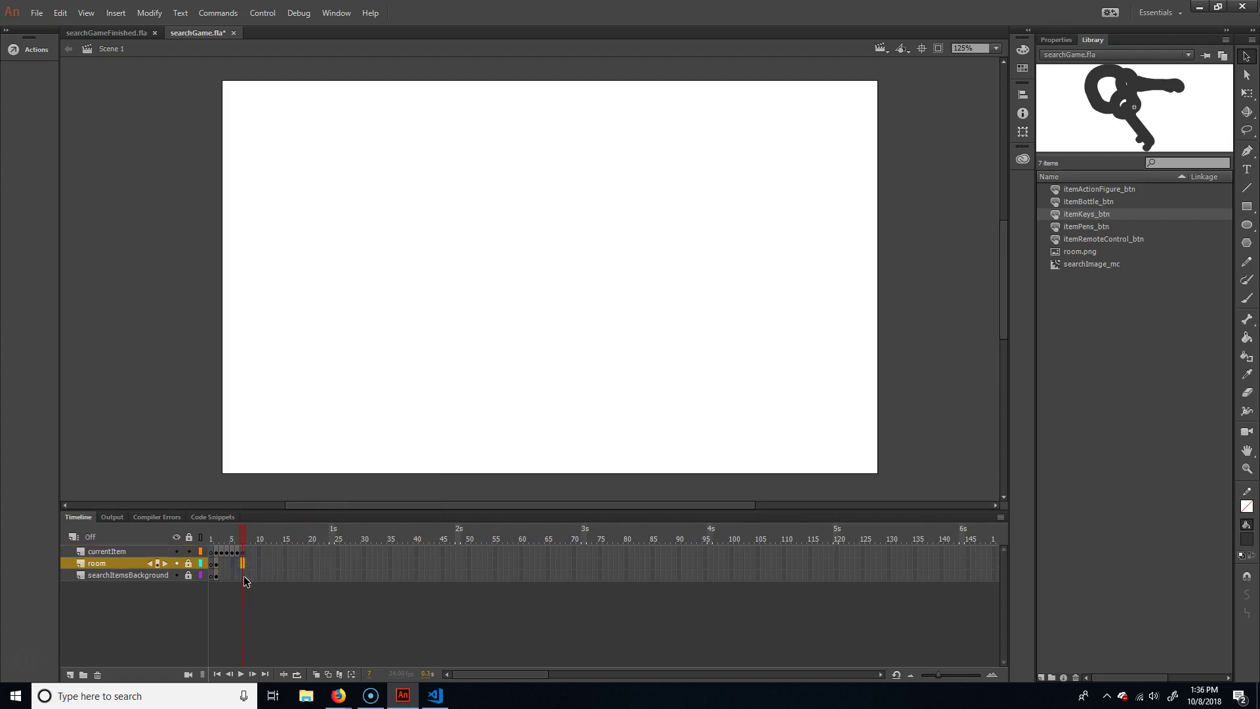
shift+click(243, 576)
right_click(244, 573)
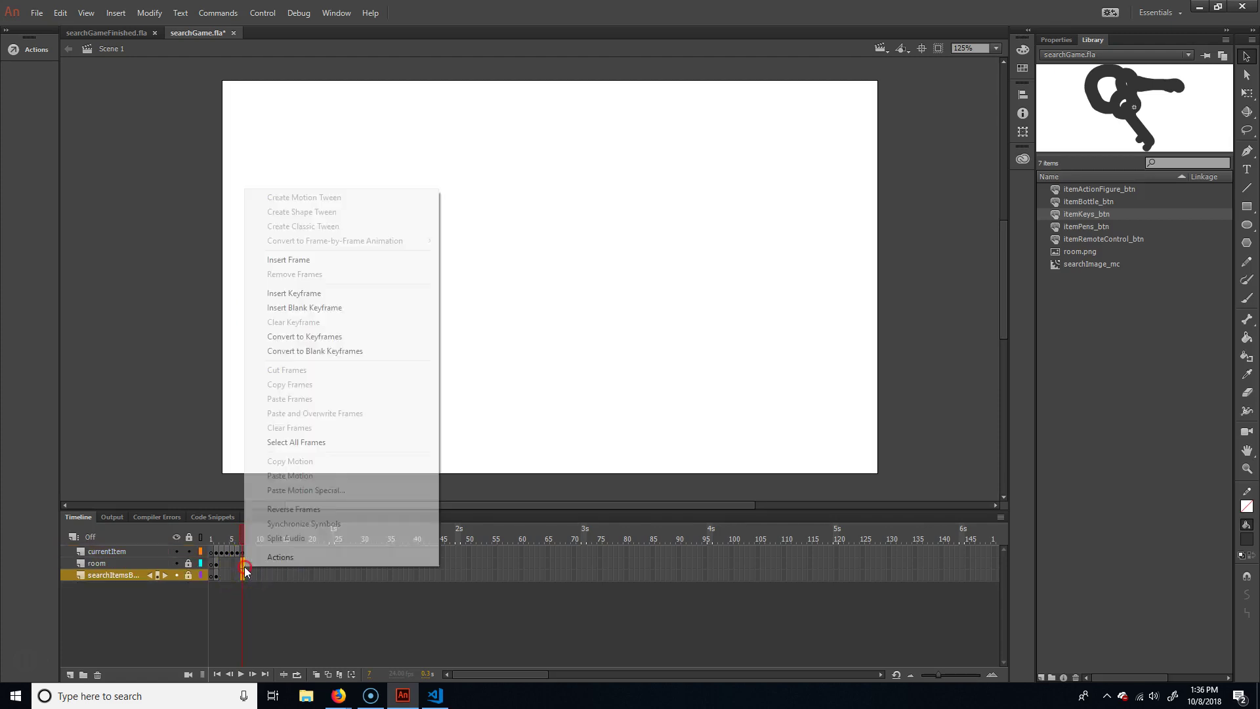
click(282, 256)
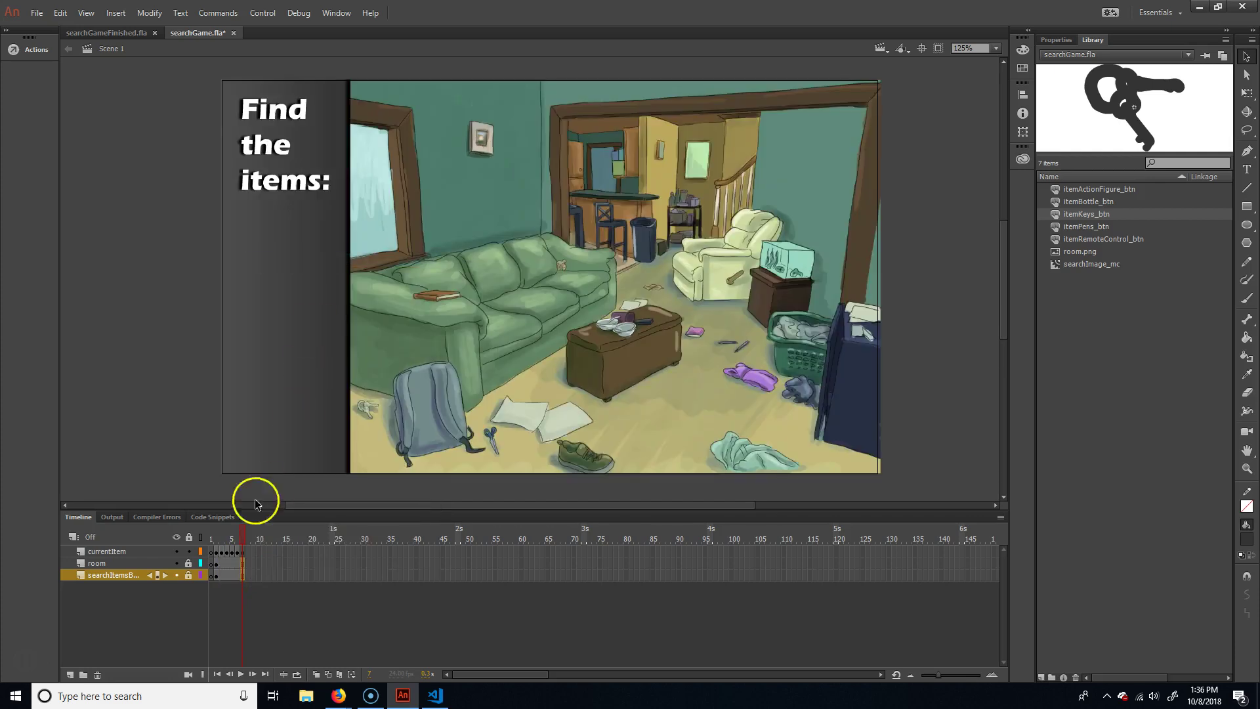
click(228, 539)
mouse_move(238, 539)
mouse_down()
mouse_move(214, 534)
mouse_move(242, 537)
mouse_up()
Insert blank keyframes at frame 7 on the room and searchItemsBackground layers
click(242, 564)
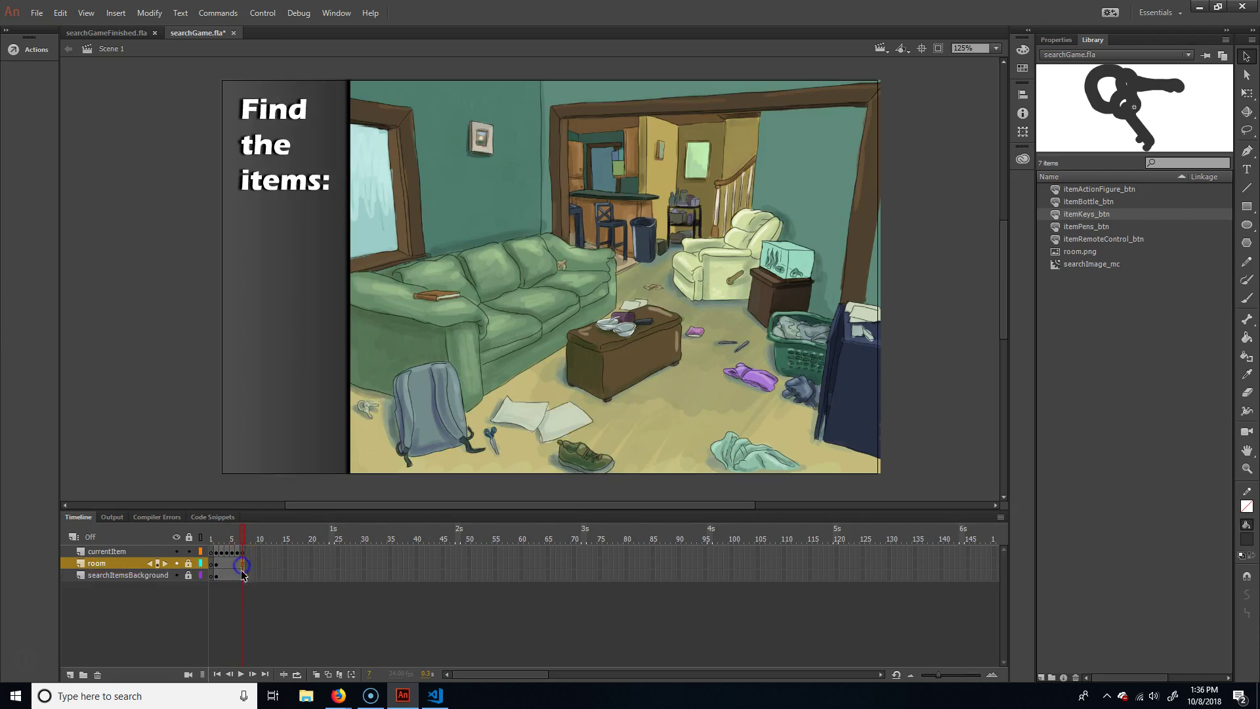
click(243, 576)
right_click(245, 569)
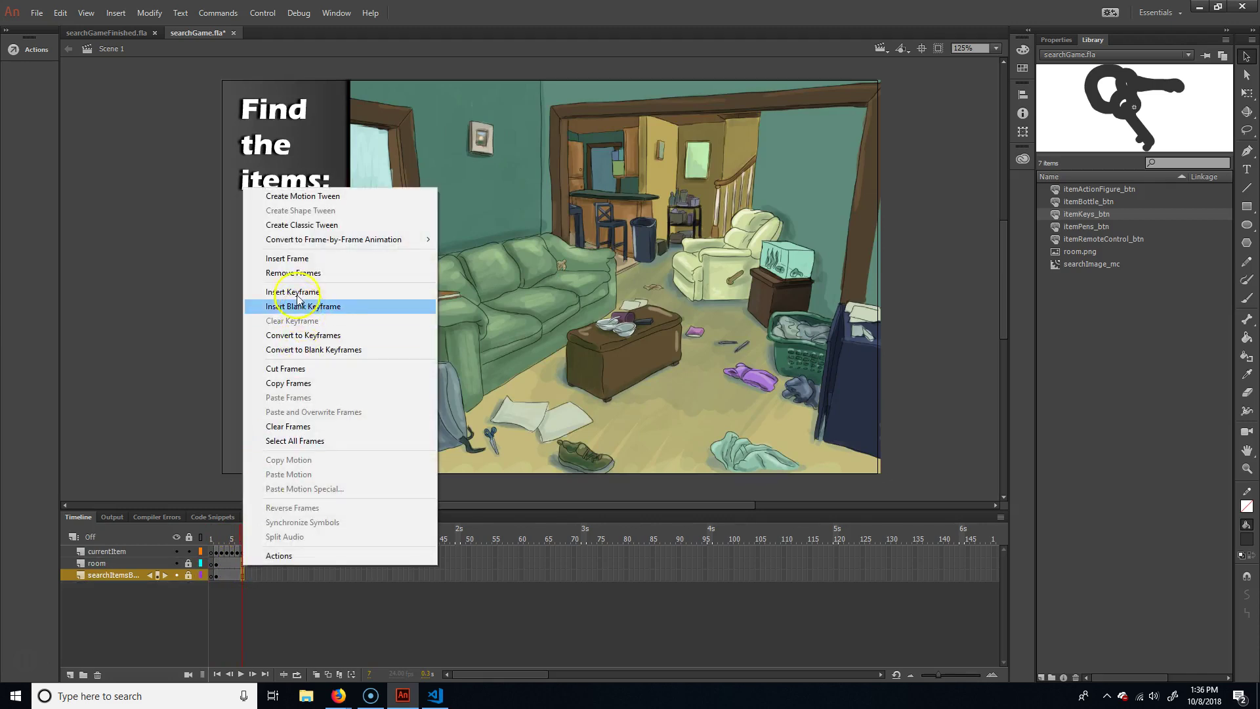
click(294, 274)
click(252, 572)
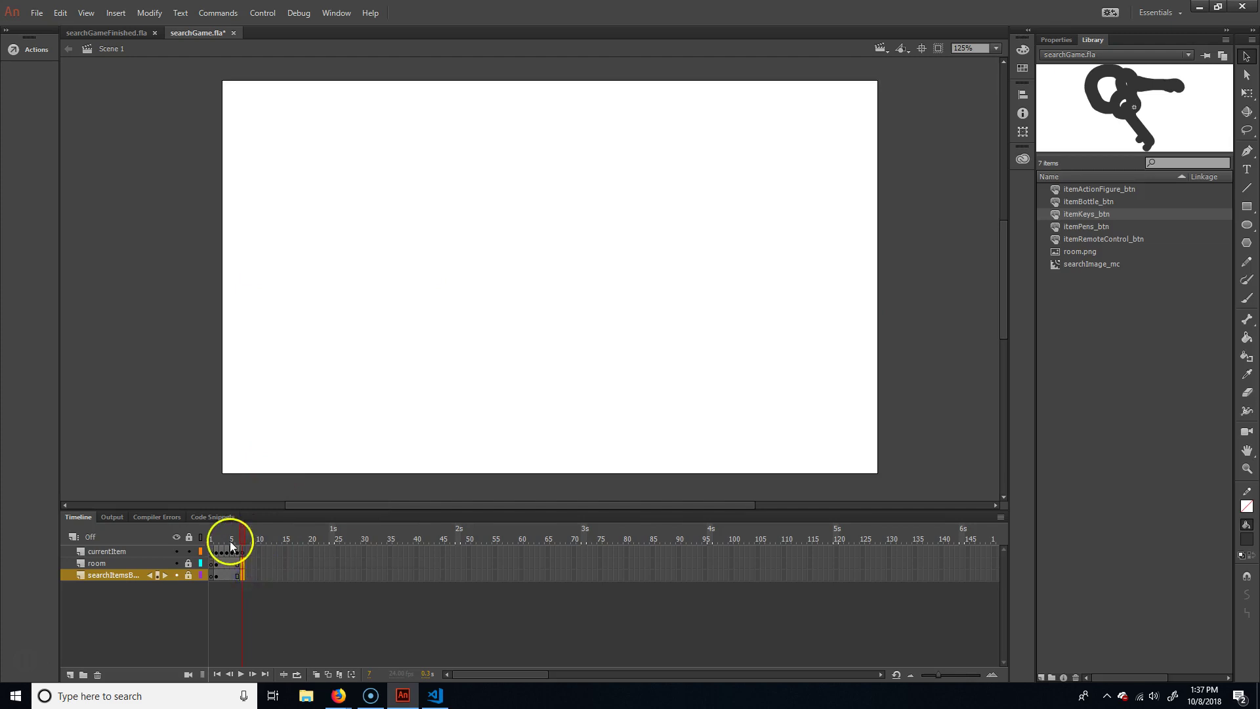
Scrub back to frame 2, zoom in, and select the keys beside the backpack
mouse_move(239, 530)
mouse_down()
mouse_move(217, 532)
mouse_move(250, 540)
mouse_up()
drag(248, 540, 219, 543)
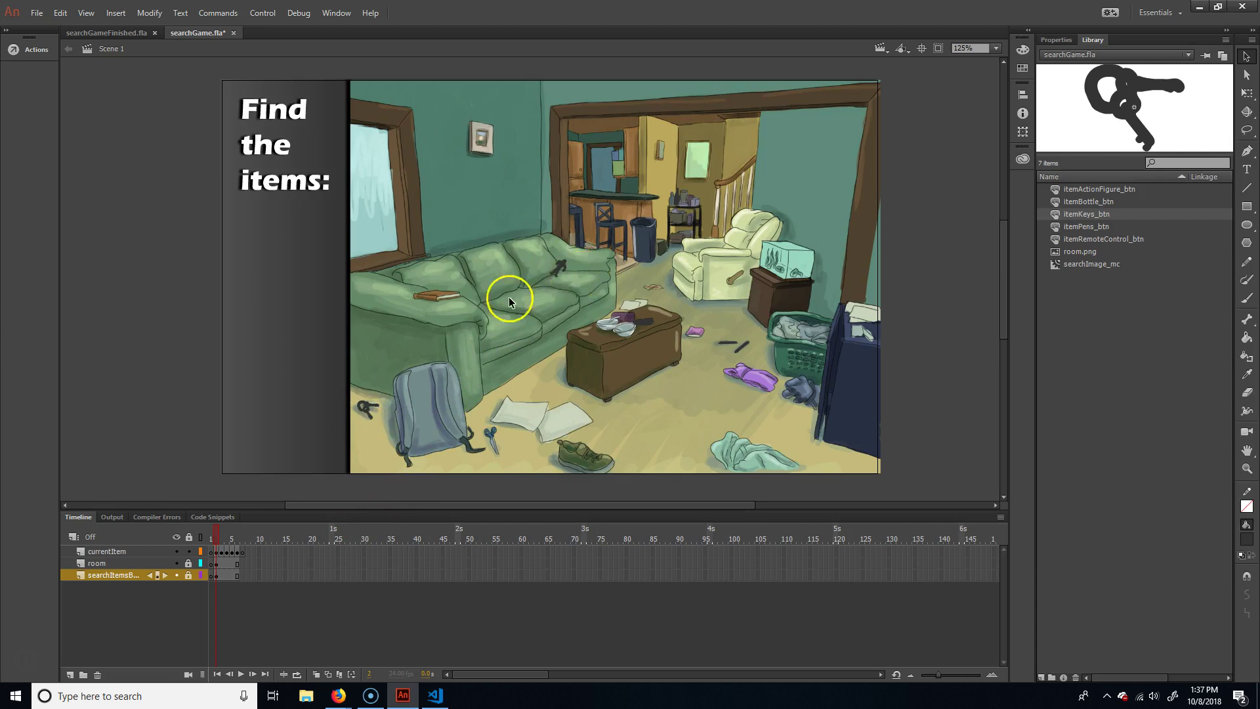
scroll(516, 345, up, 1)
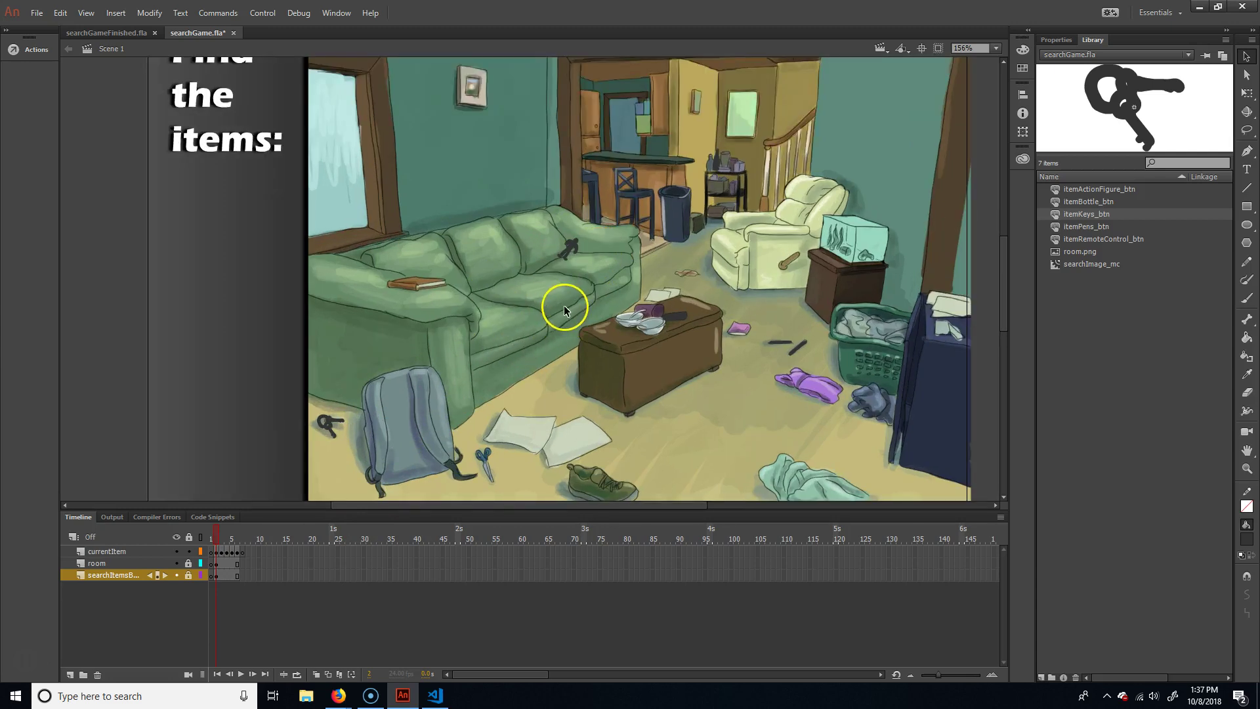
click(332, 424)
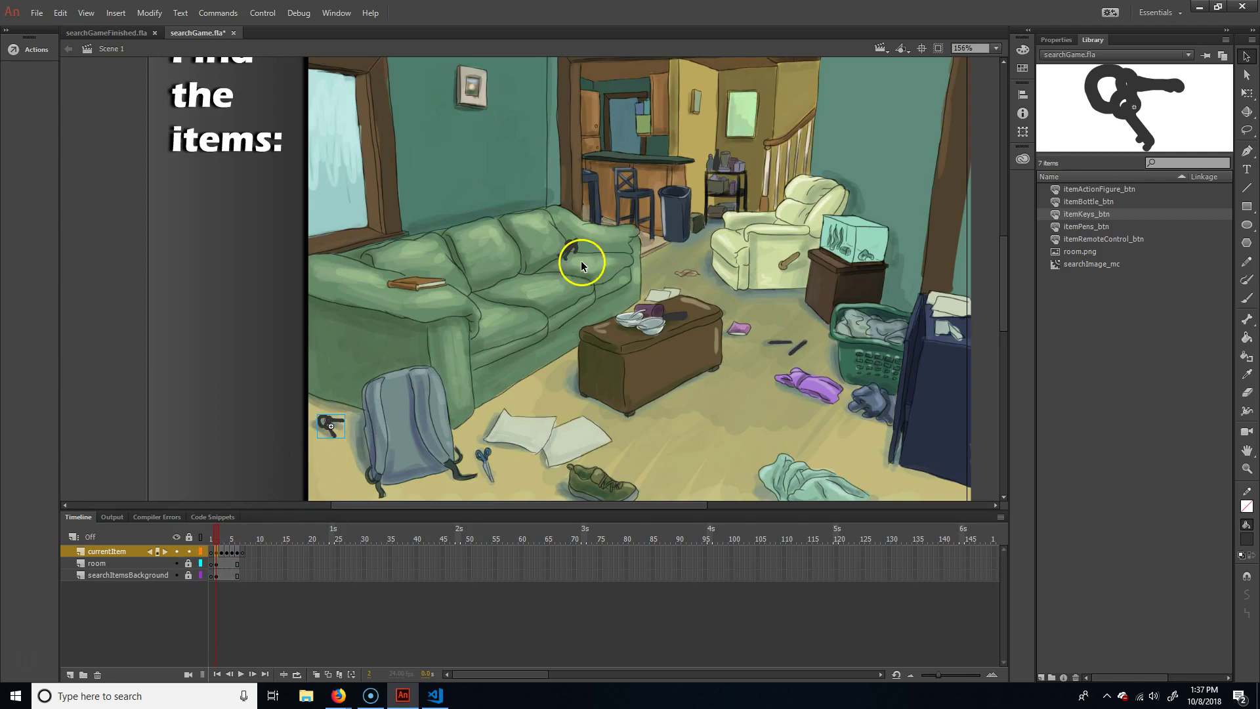
click(234, 539)
drag(234, 538, 215, 537)
click(704, 371)
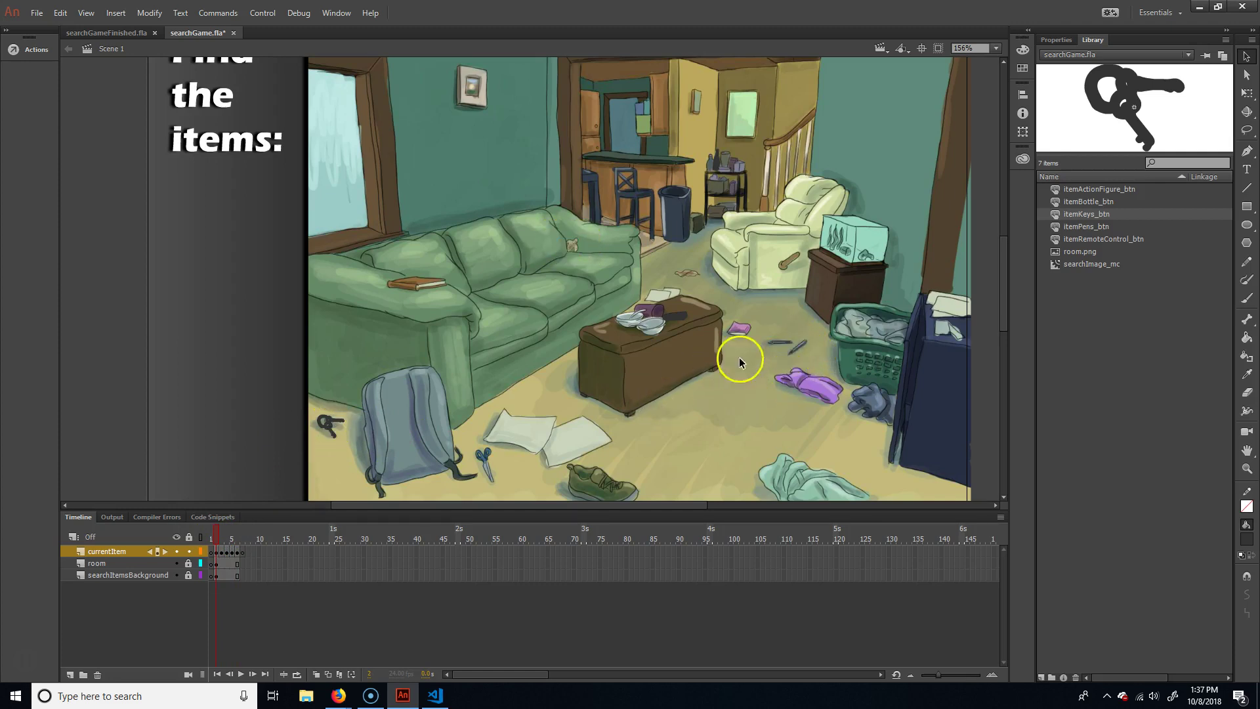
click(681, 316)
click(223, 533)
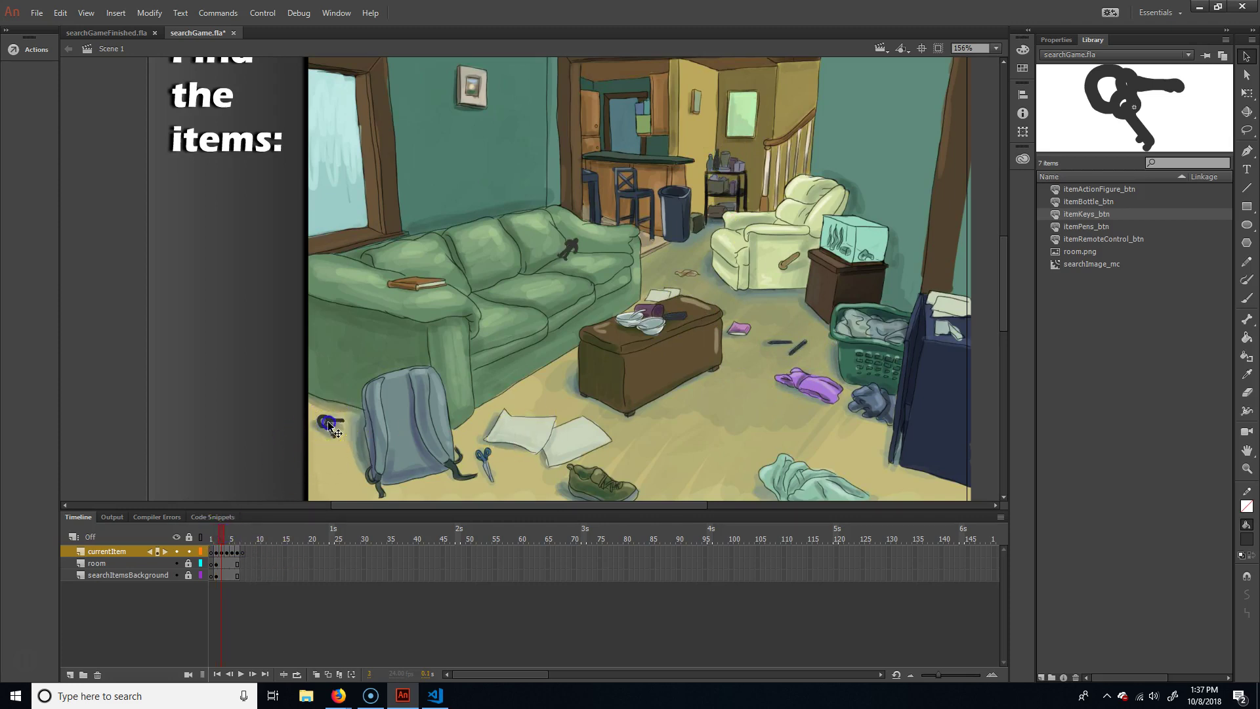
key(Delete)
click(227, 532)
click(676, 320)
click(807, 353)
click(569, 253)
click(233, 536)
click(325, 424)
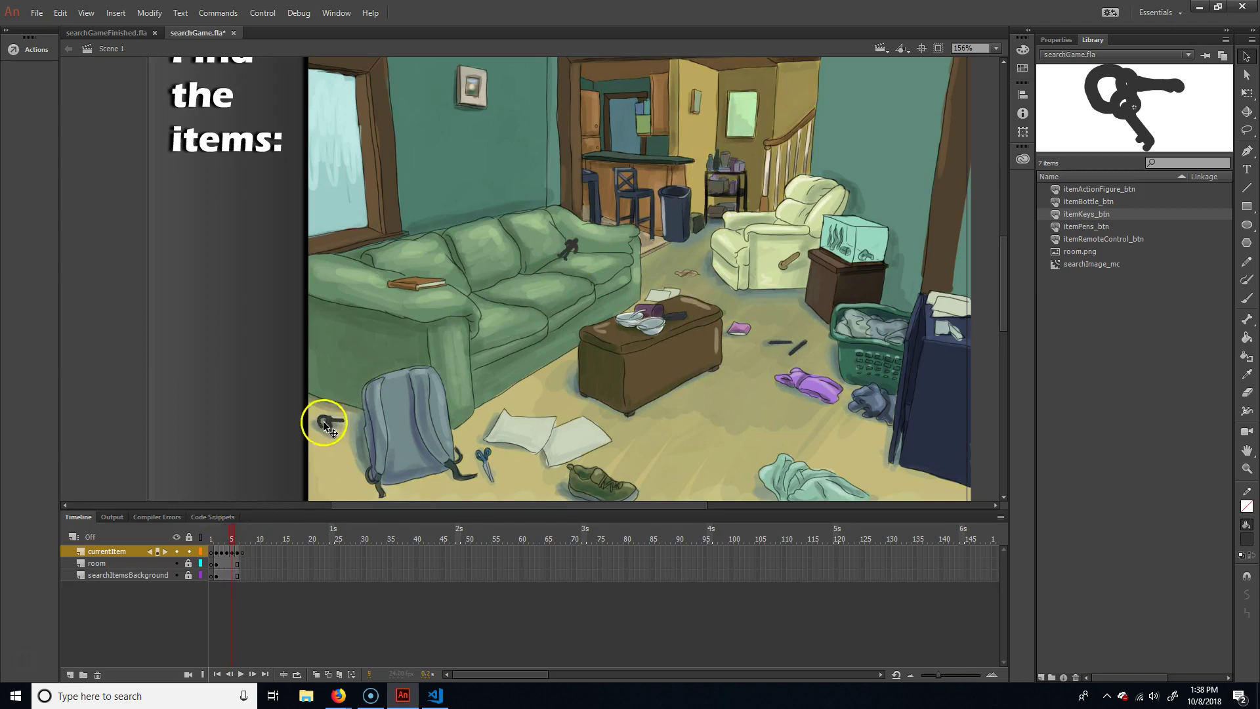
click(683, 320)
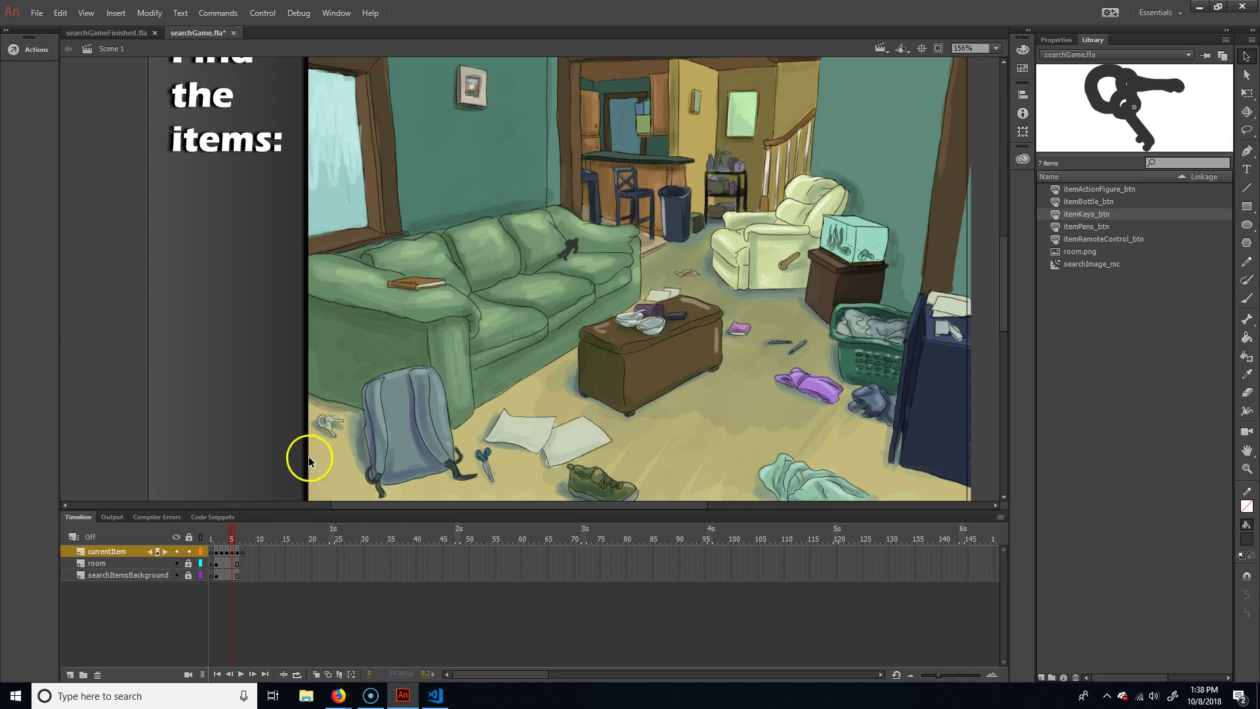
click(238, 534)
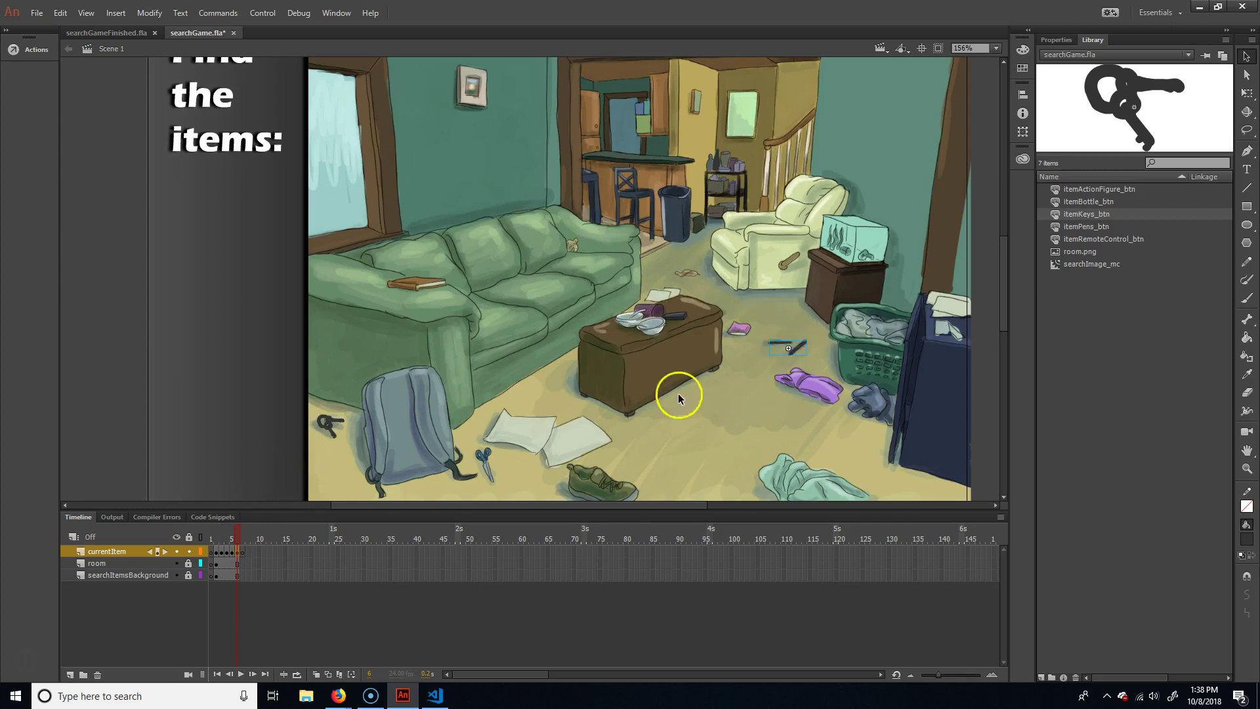
click(336, 427)
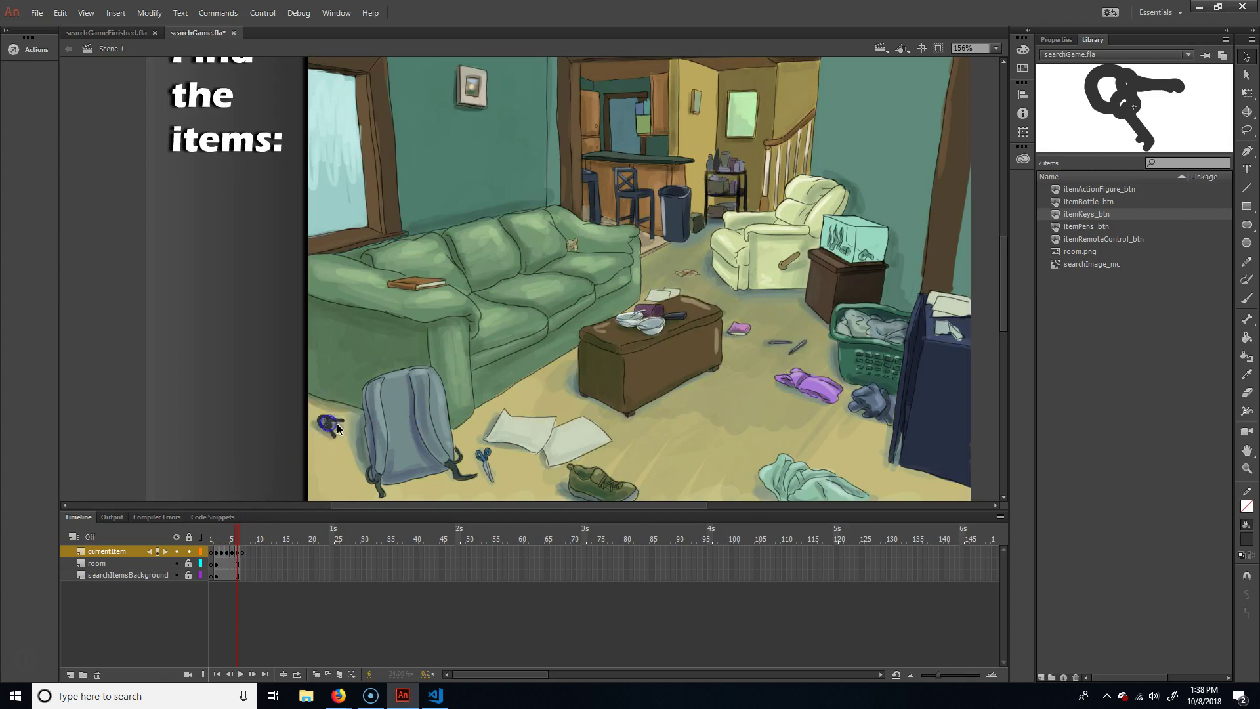
click(224, 537)
mouse_move(227, 536)
mouse_down()
mouse_move(245, 535)
mouse_move(218, 537)
mouse_up()
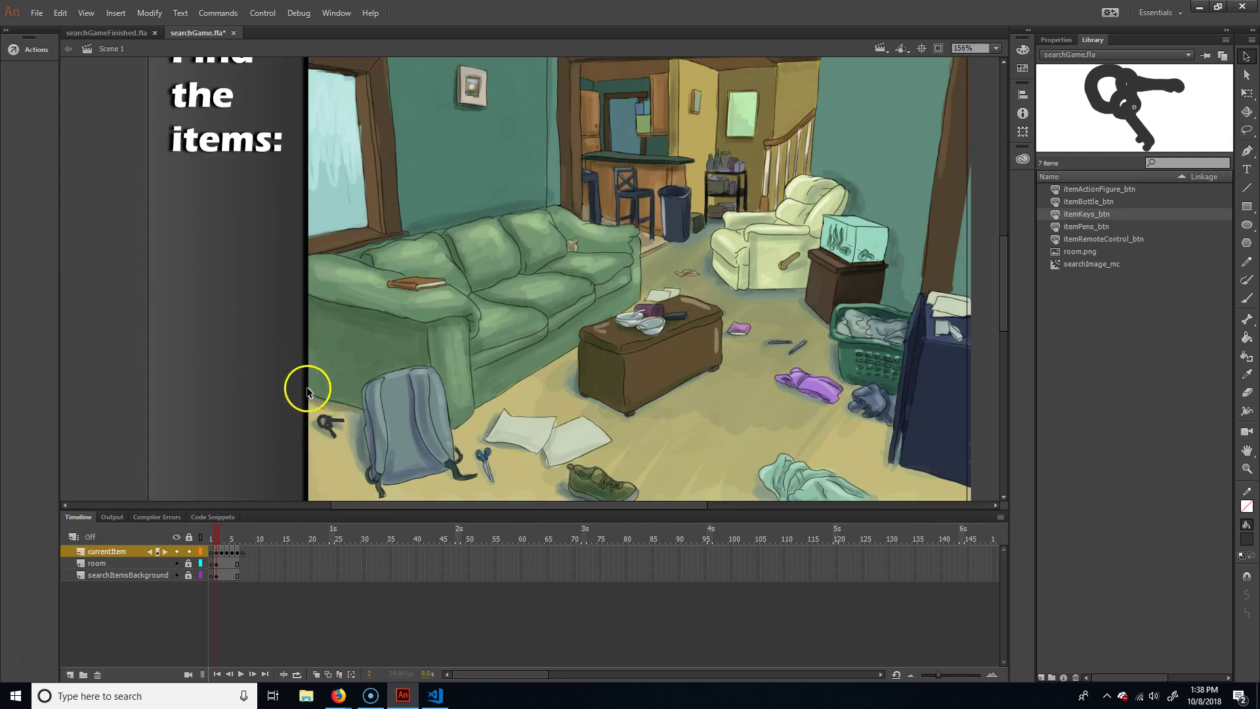
On frame 2, move the keys into the Find the items panel and enlarge them with Free Transform
click(326, 426)
click(330, 425)
click(210, 300)
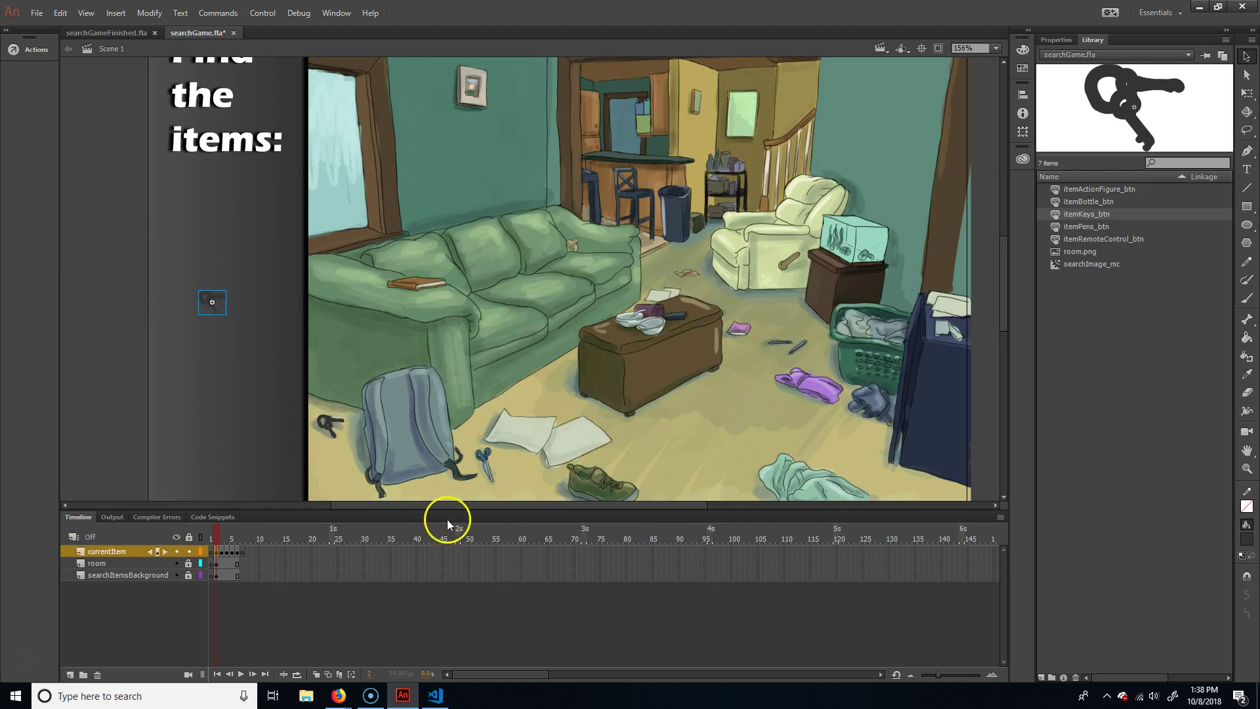
click(331, 423)
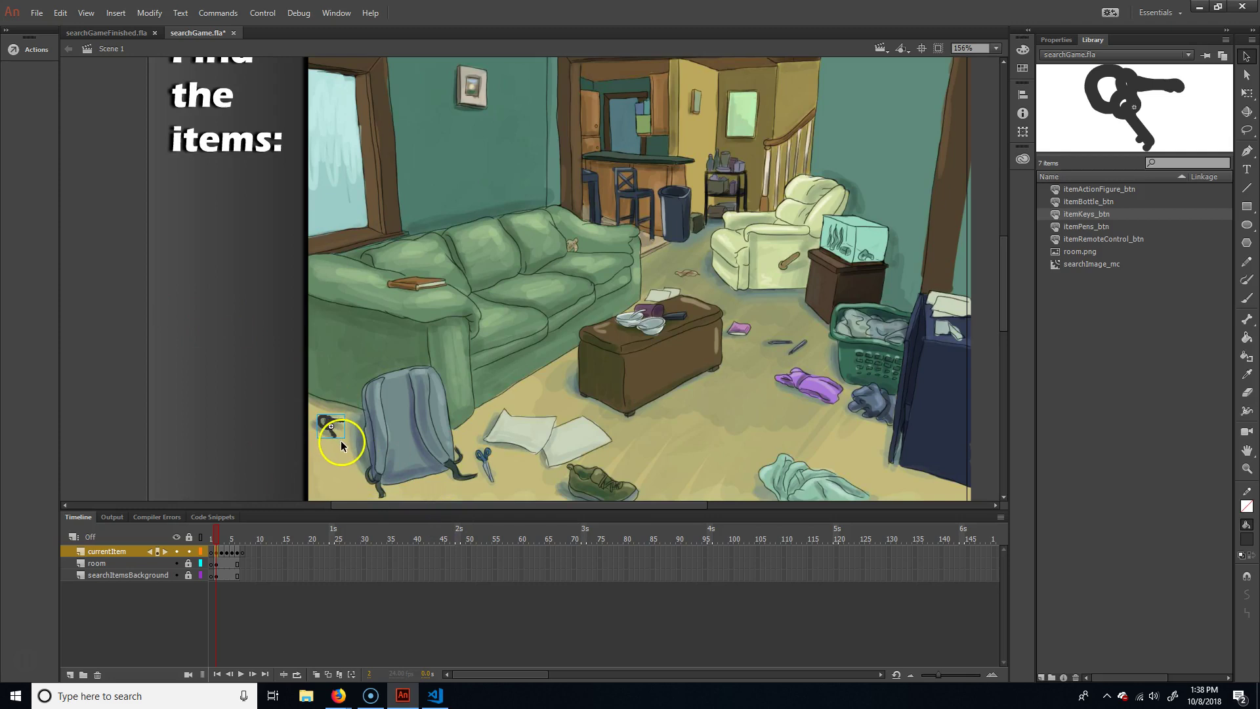
drag(341, 445, 217, 286)
key(q)
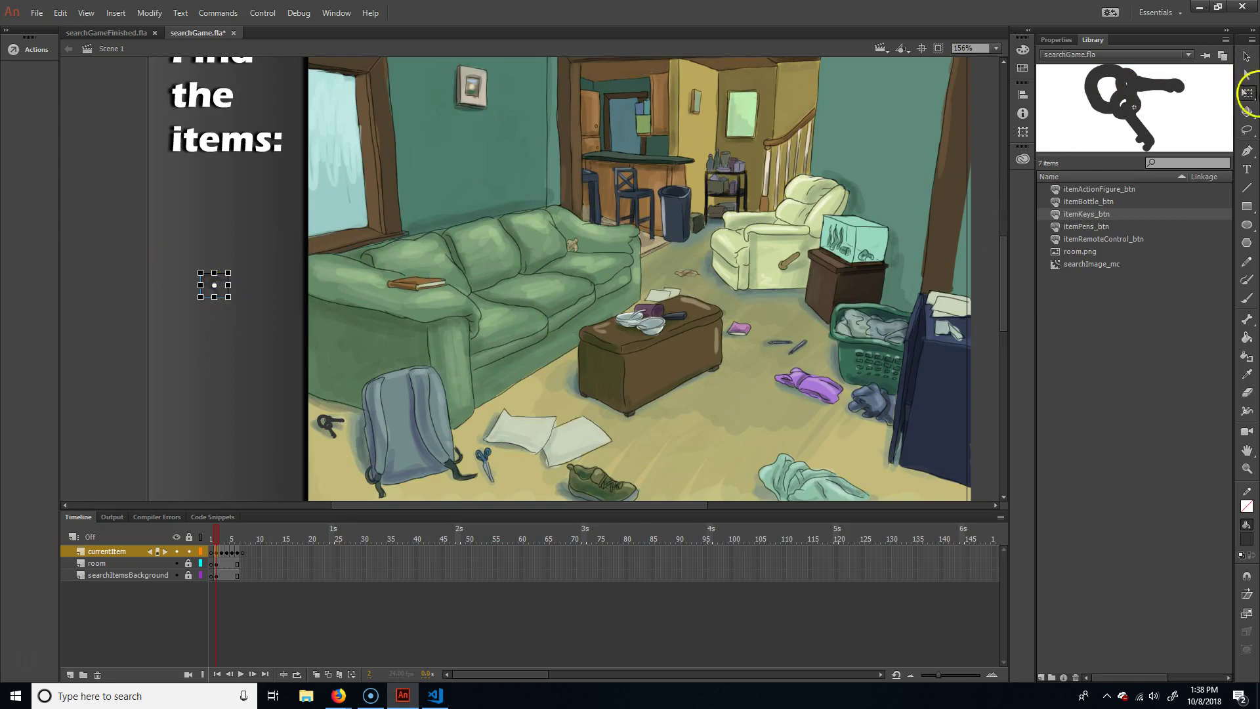
drag(229, 297, 260, 318)
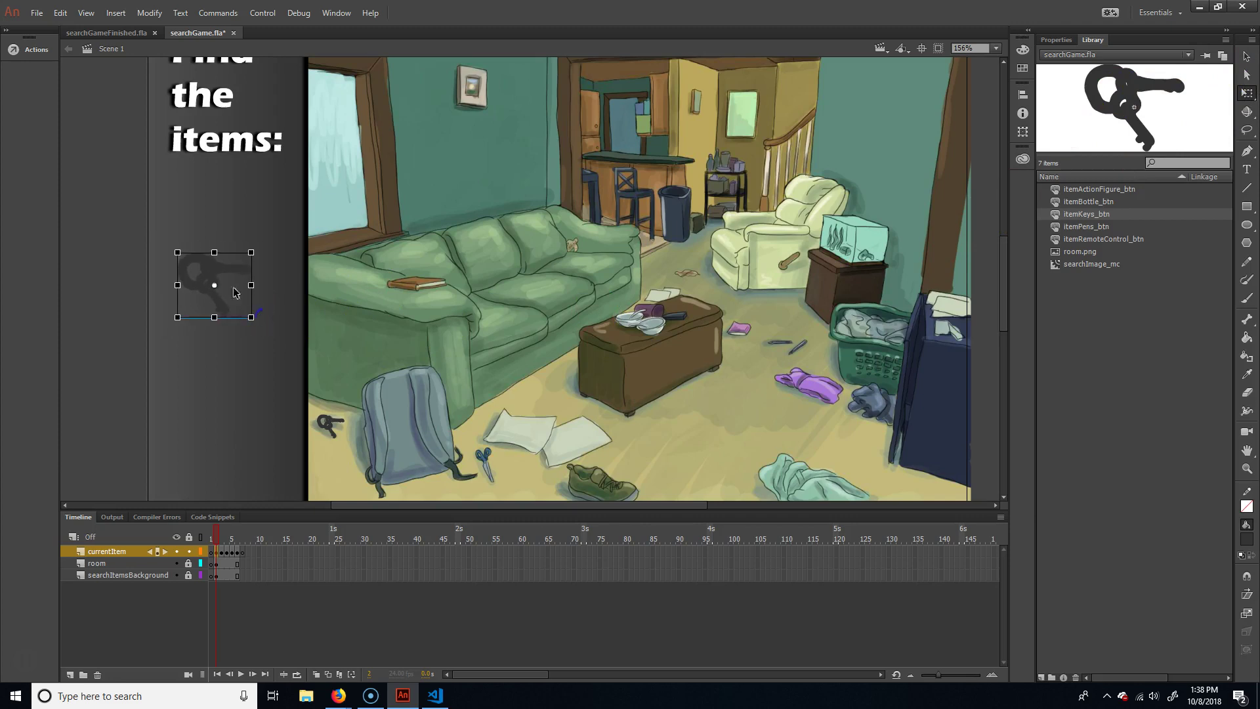
drag(220, 267, 223, 276)
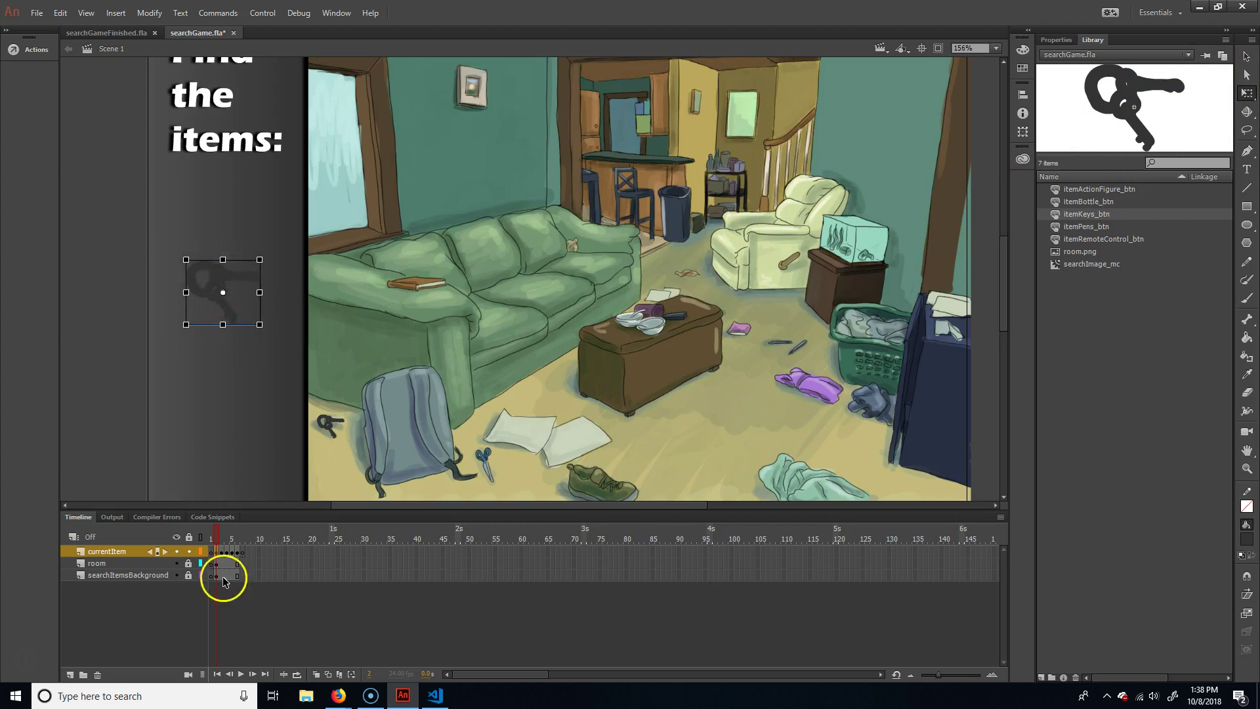
Place enlarged icons of the remote on frame 3 and the pens on frame 4
click(221, 535)
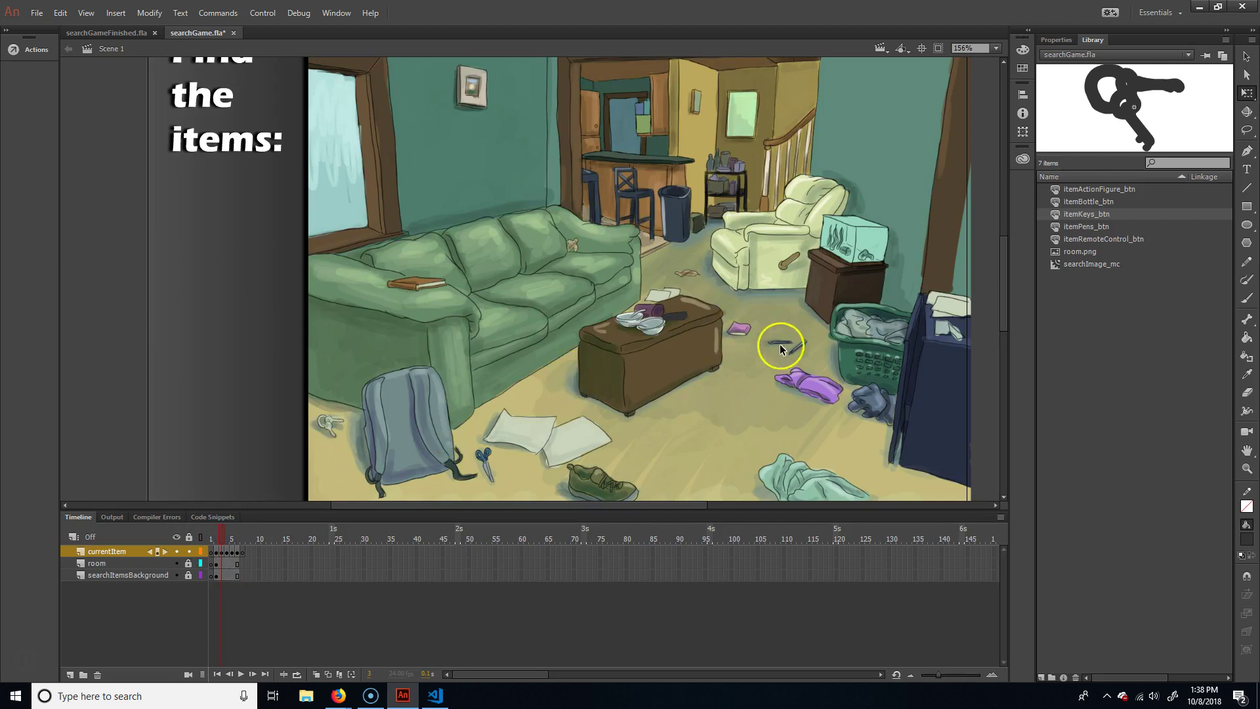
drag(682, 320, 203, 277)
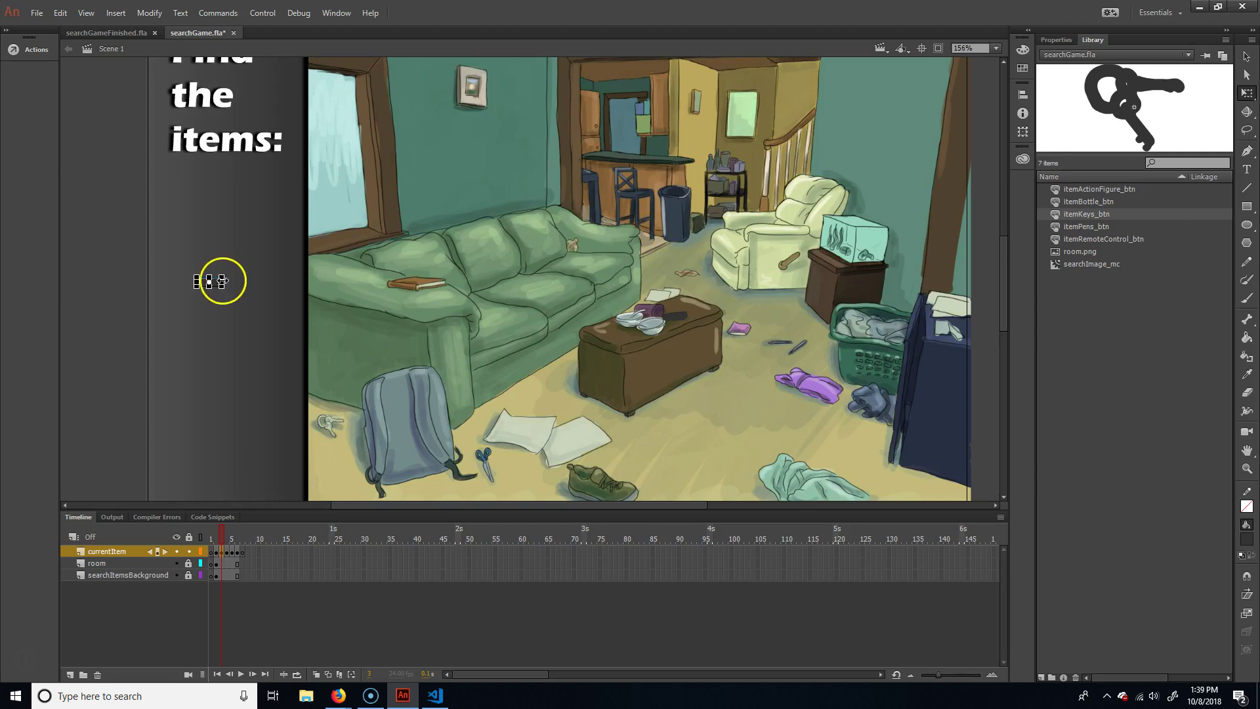
drag(223, 278, 262, 227)
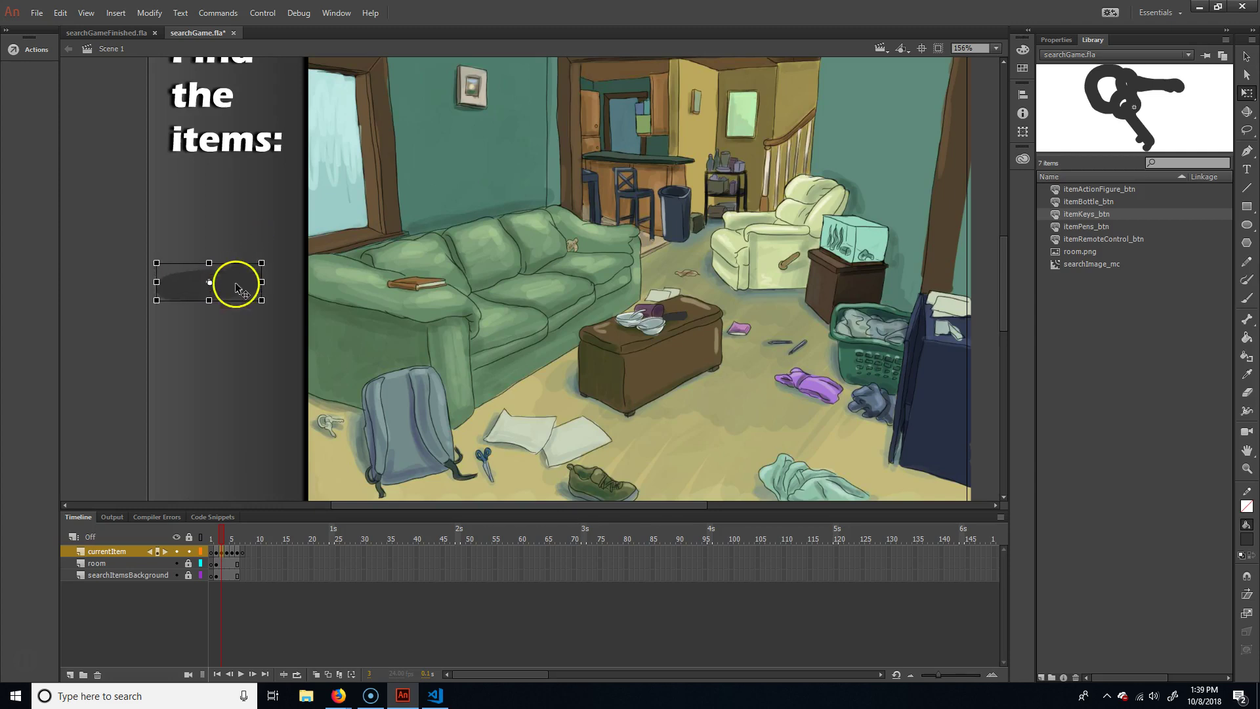
drag(237, 289, 247, 301)
click(229, 536)
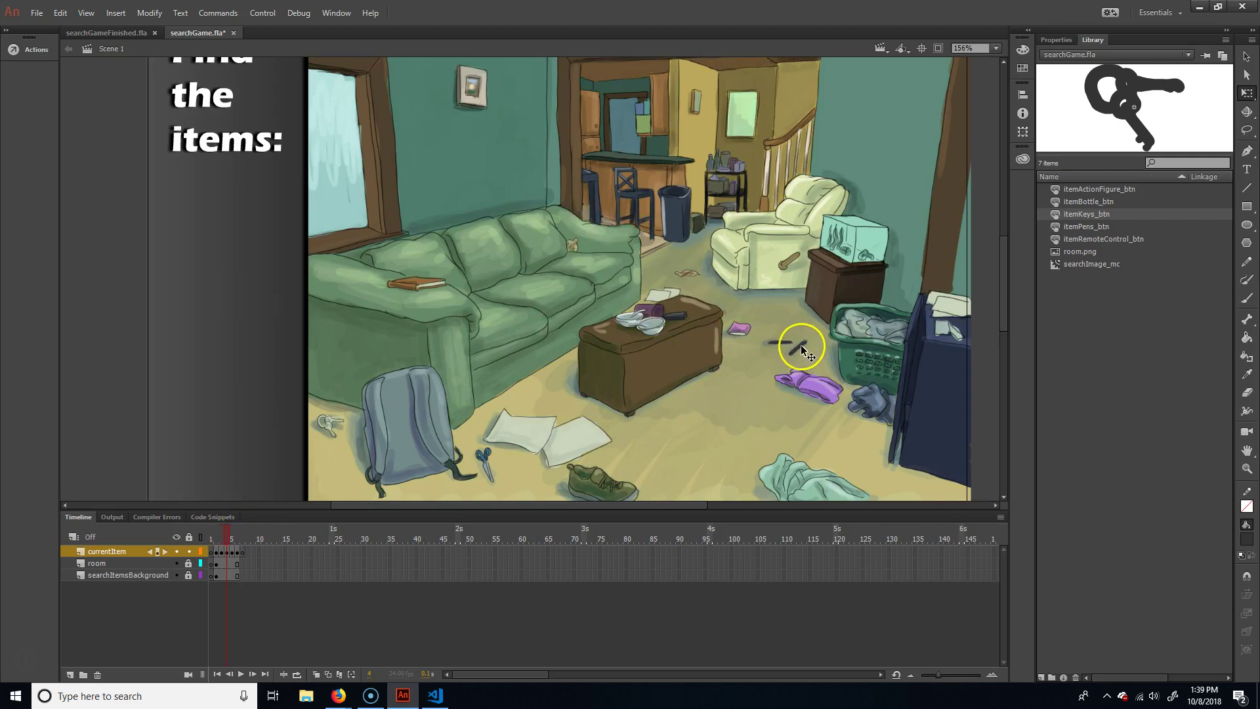
drag(801, 349, 271, 217)
click(257, 286)
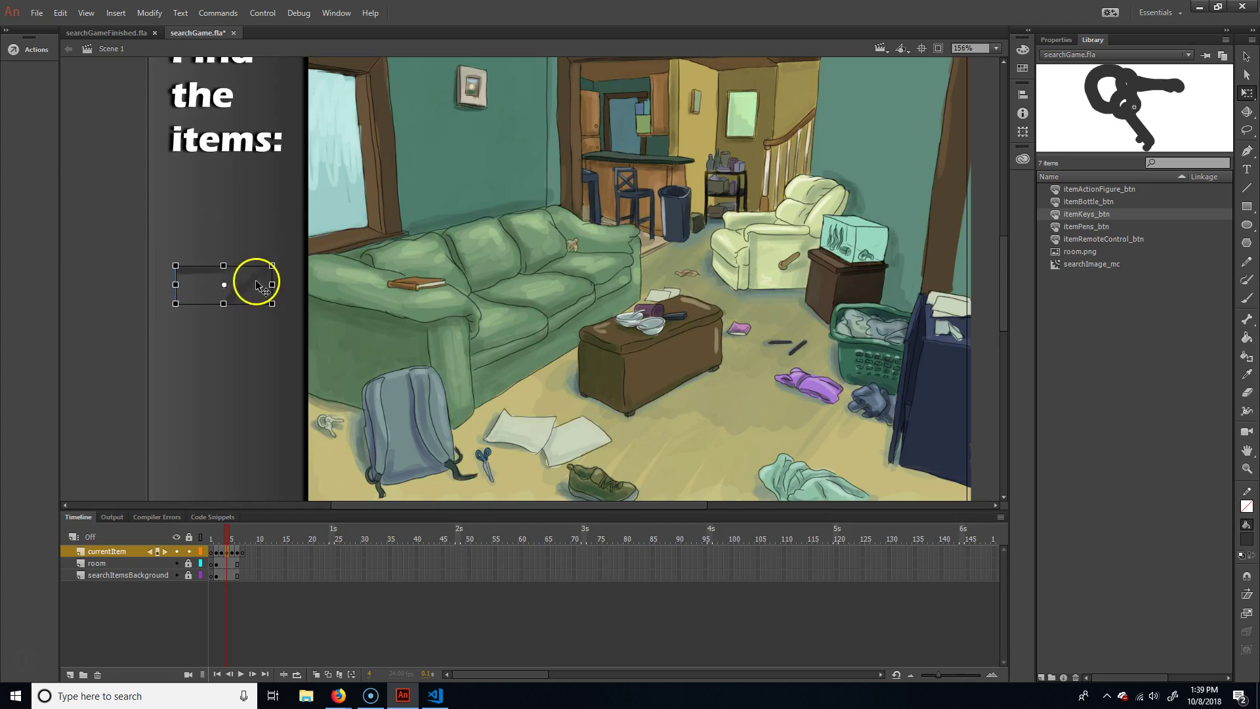
drag(258, 286, 250, 274)
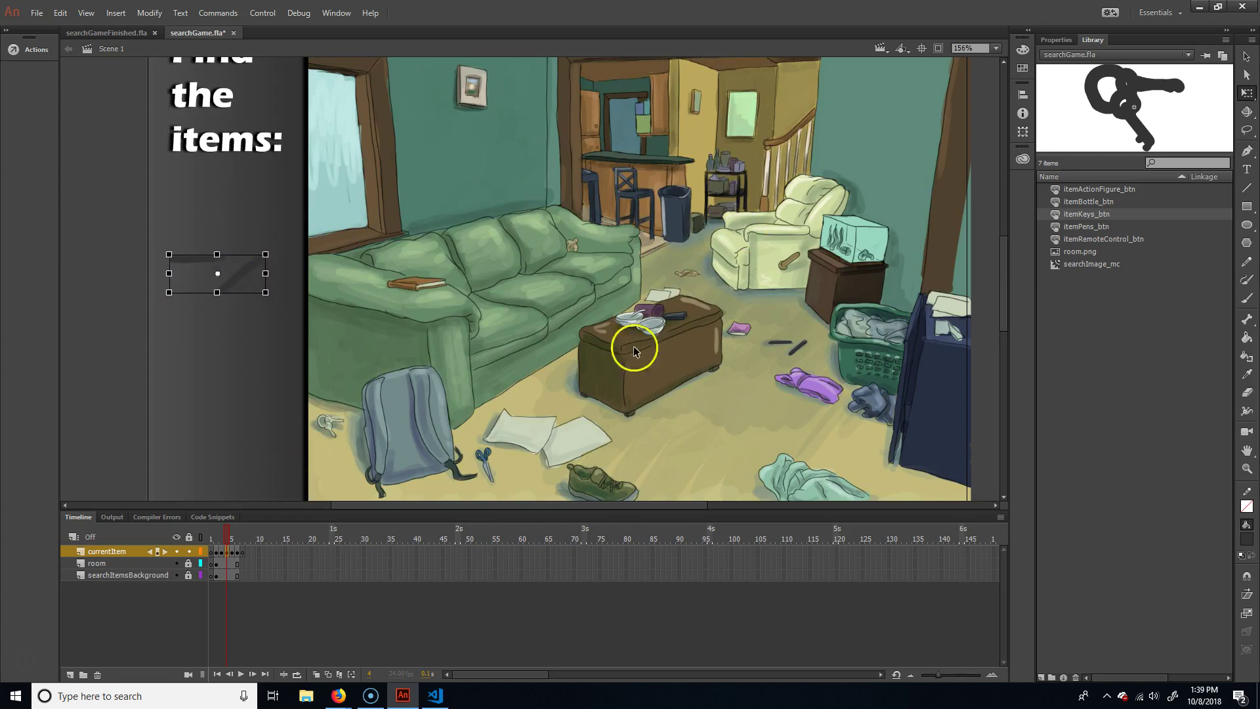
Place enlarged icons of the action figure on frame 5 and the bottle on frame 6
click(233, 538)
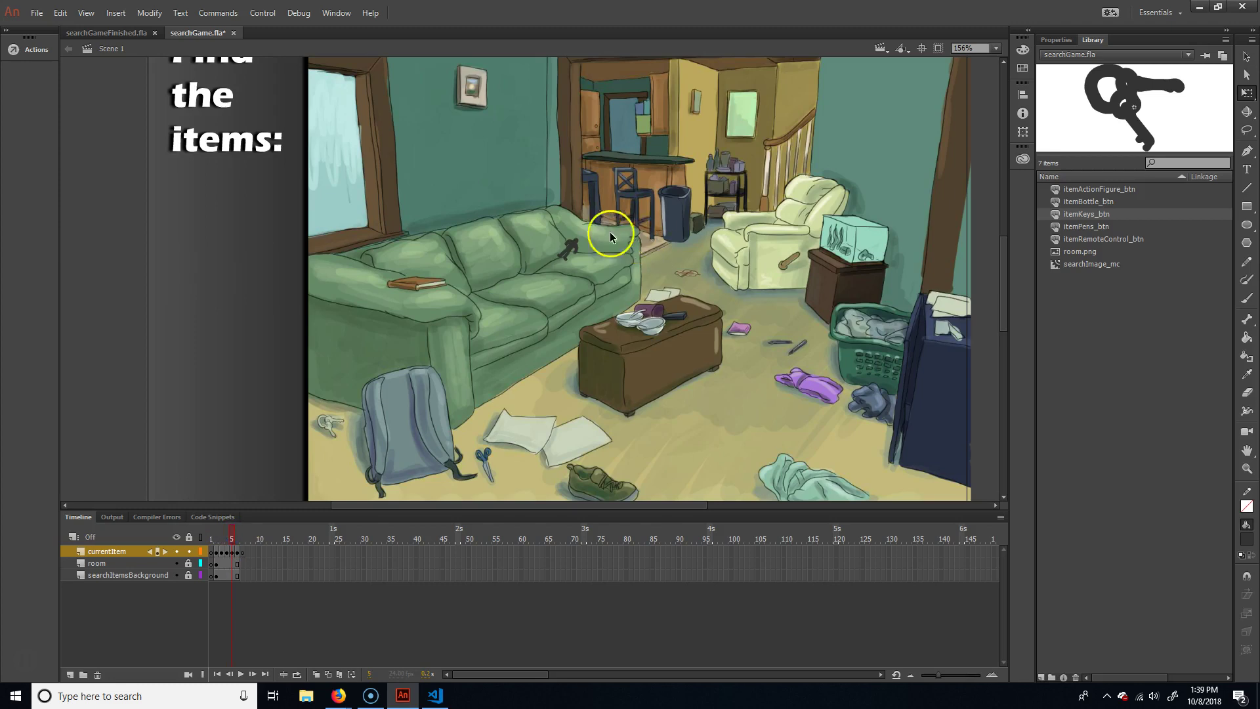
drag(573, 253, 238, 267)
click(231, 541)
click(239, 533)
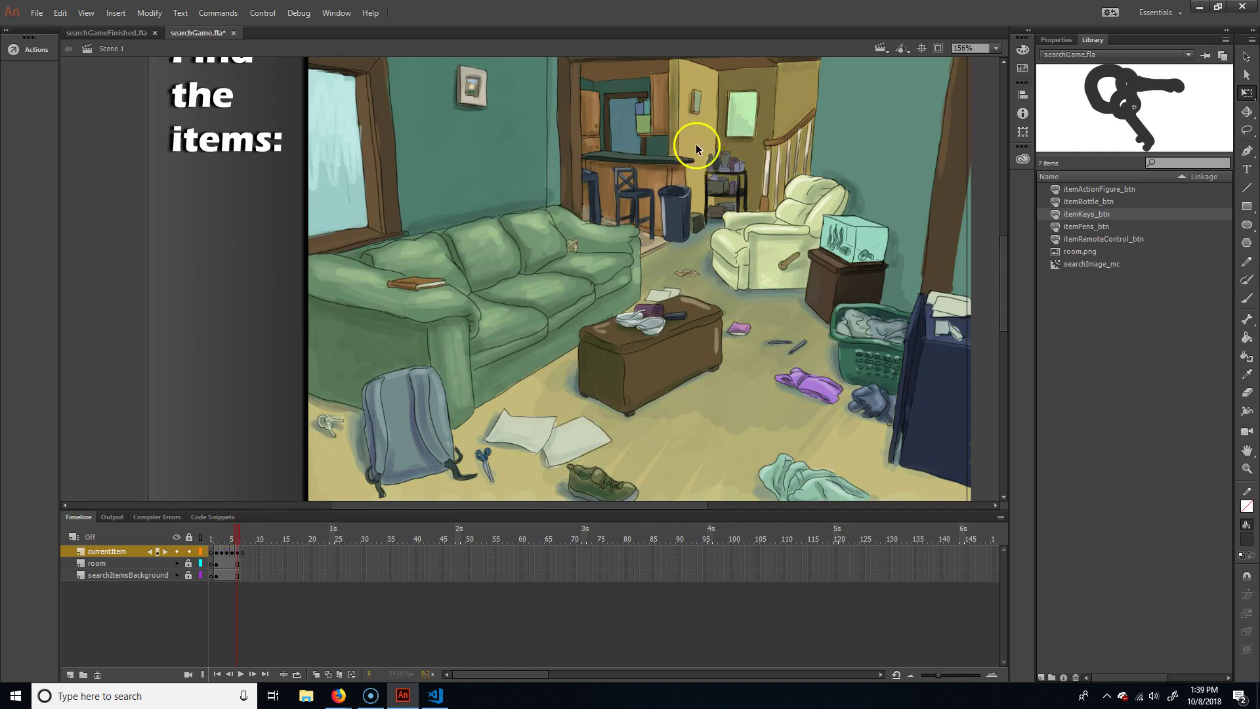
drag(722, 165, 254, 289)
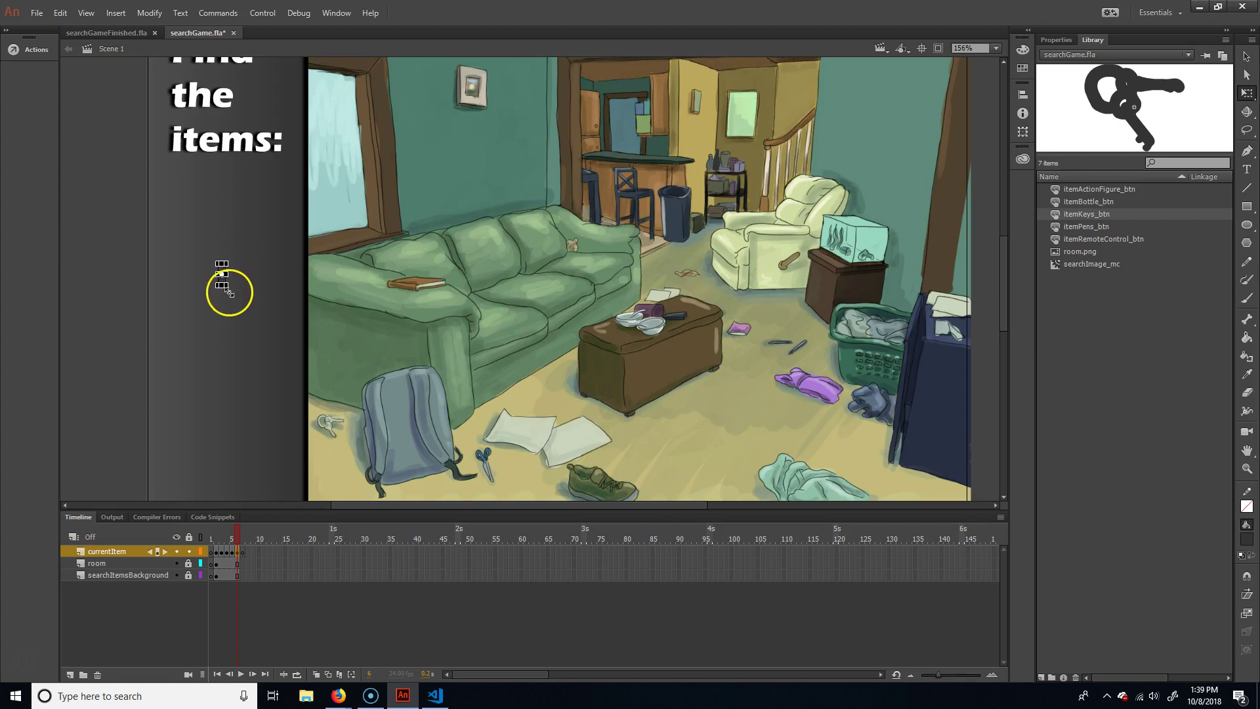
drag(257, 314, 219, 315)
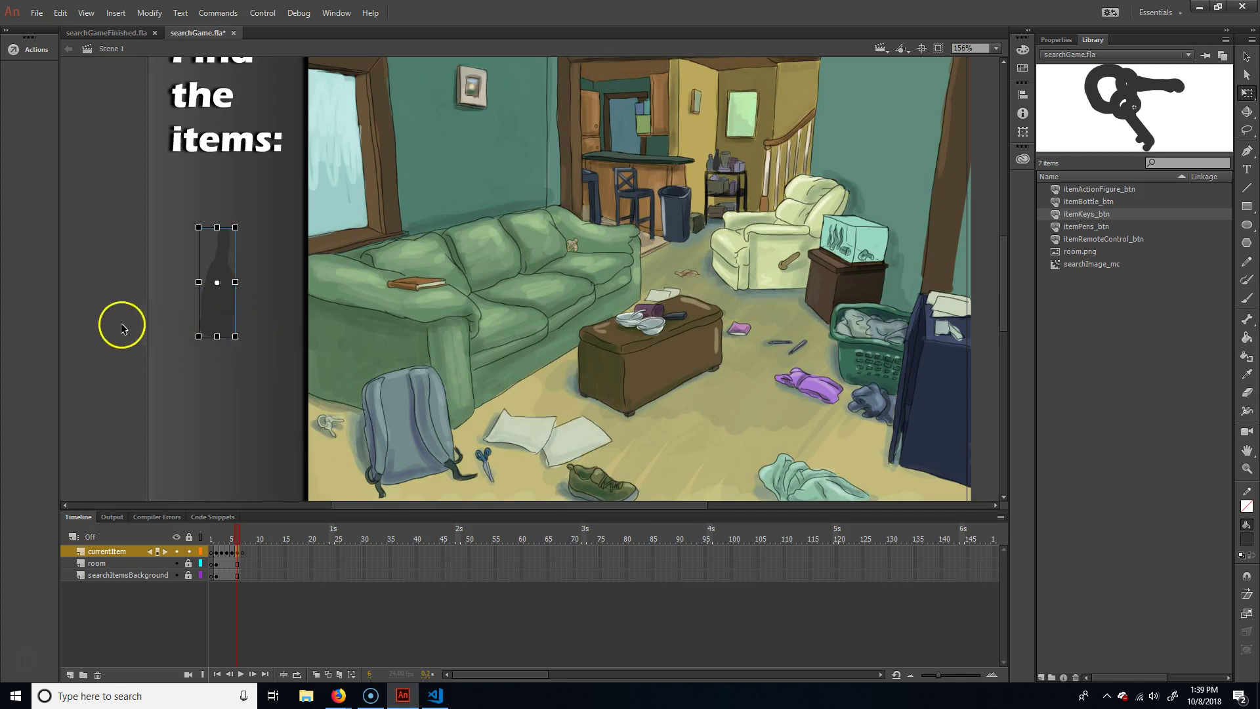
click(222, 539)
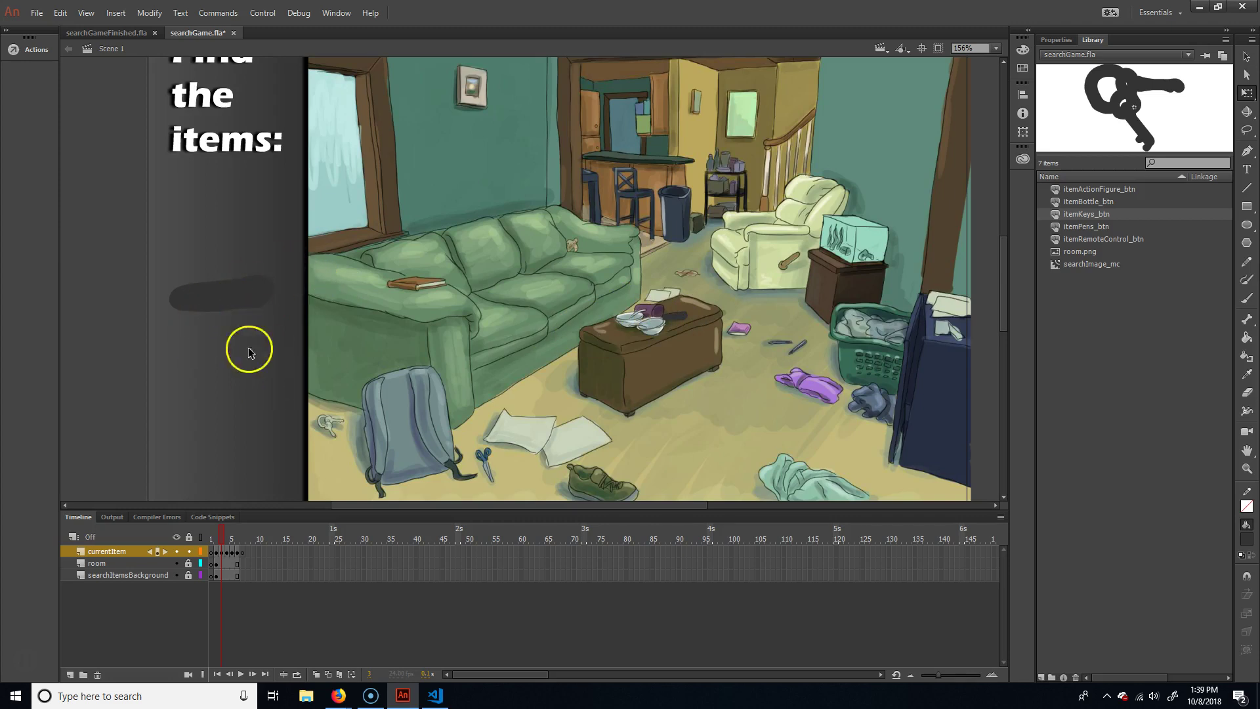
click(216, 540)
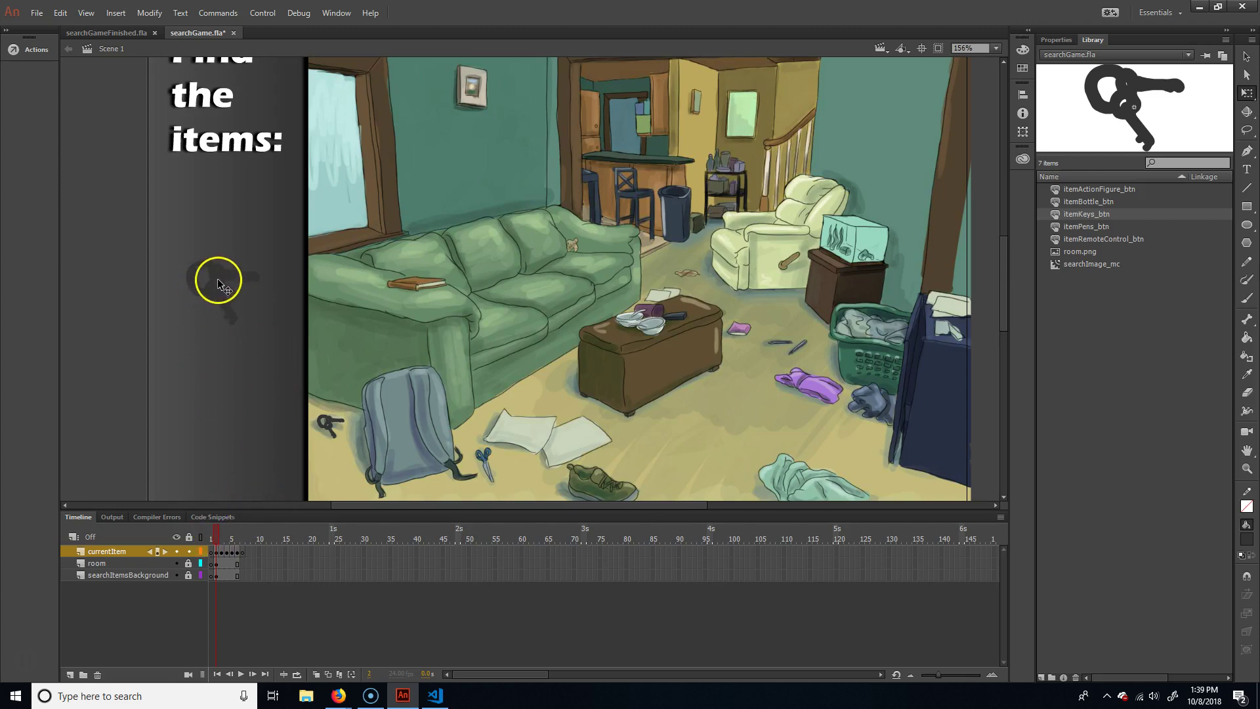
drag(218, 294, 216, 292)
Give the keys icon an inner Drop Shadow filter at 50% alpha
click(219, 293)
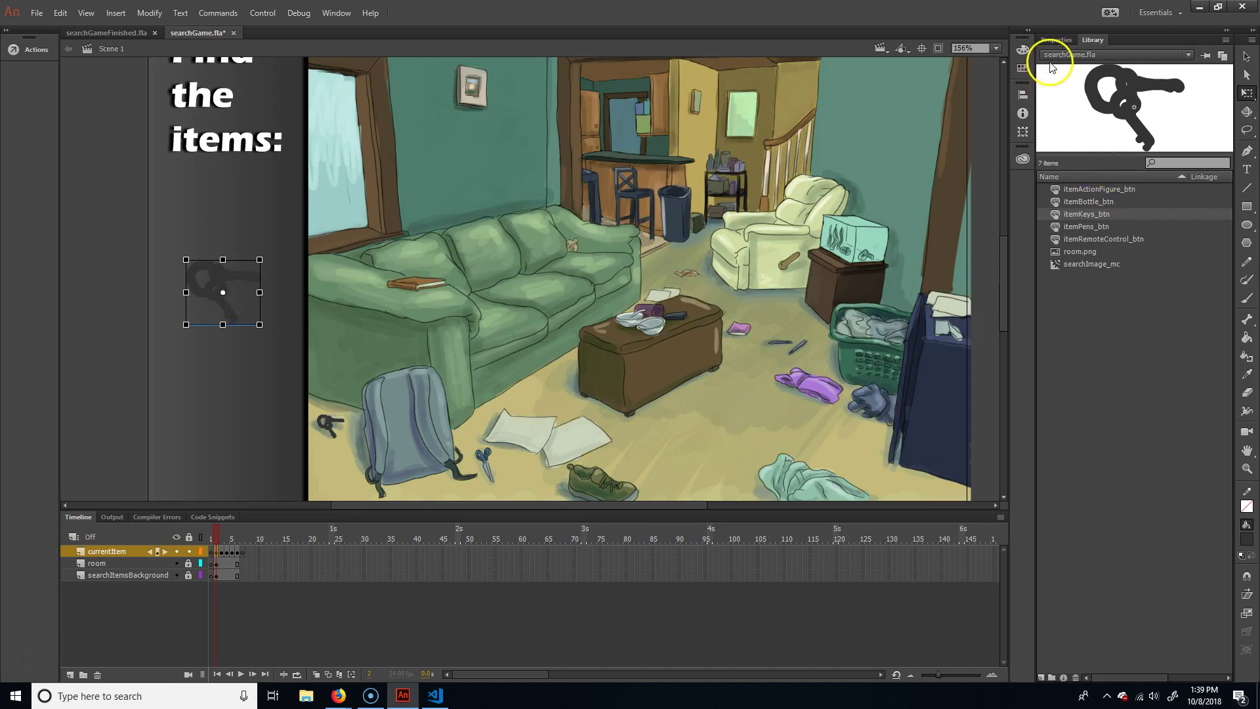
click(1057, 41)
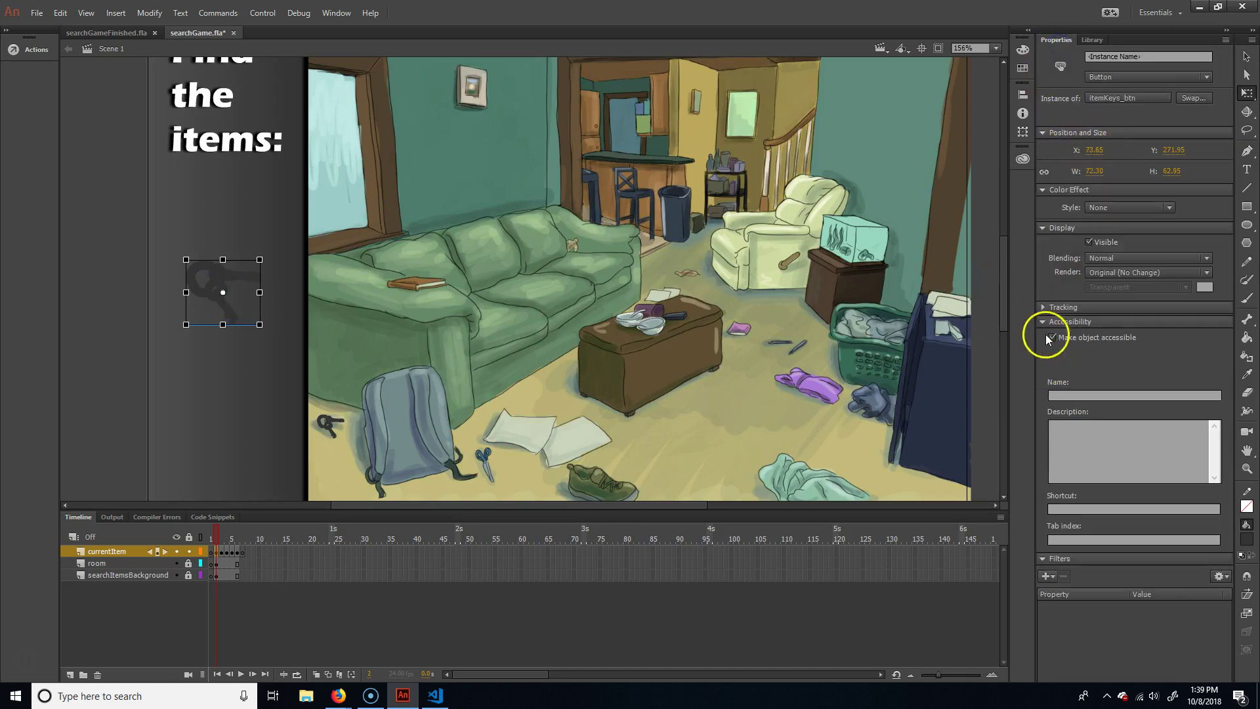
click(1042, 559)
click(1042, 558)
click(1053, 576)
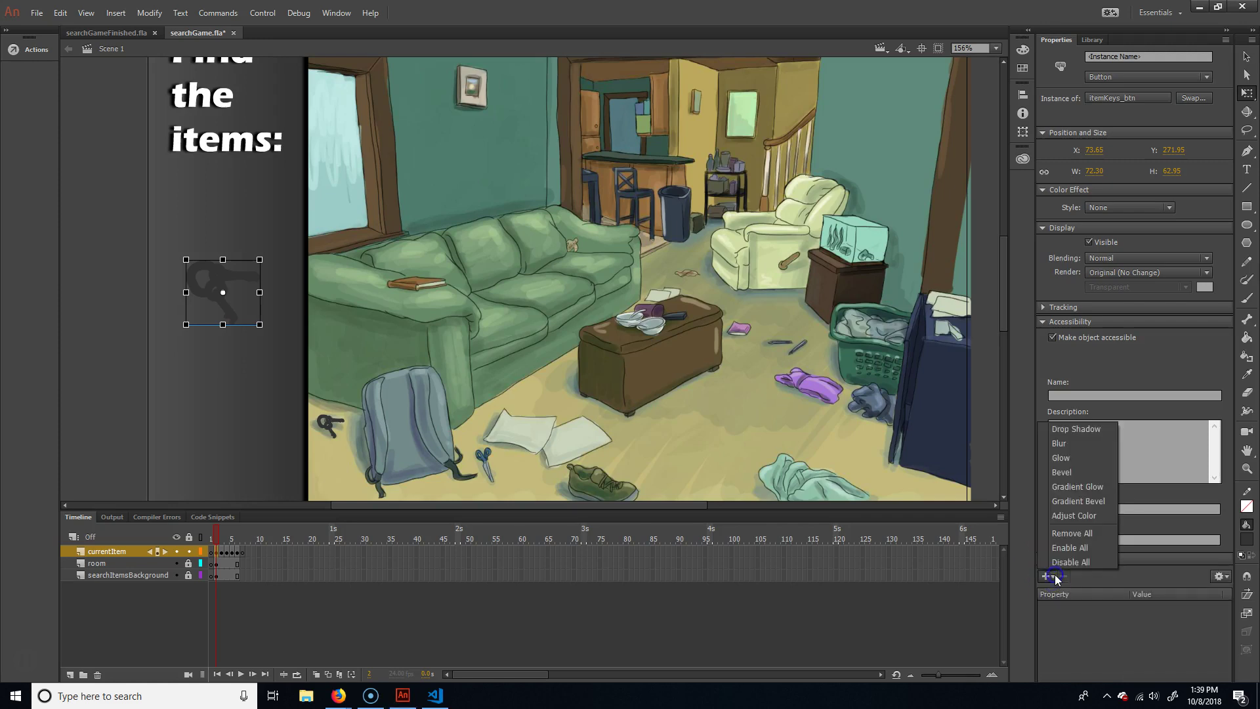
click(1090, 429)
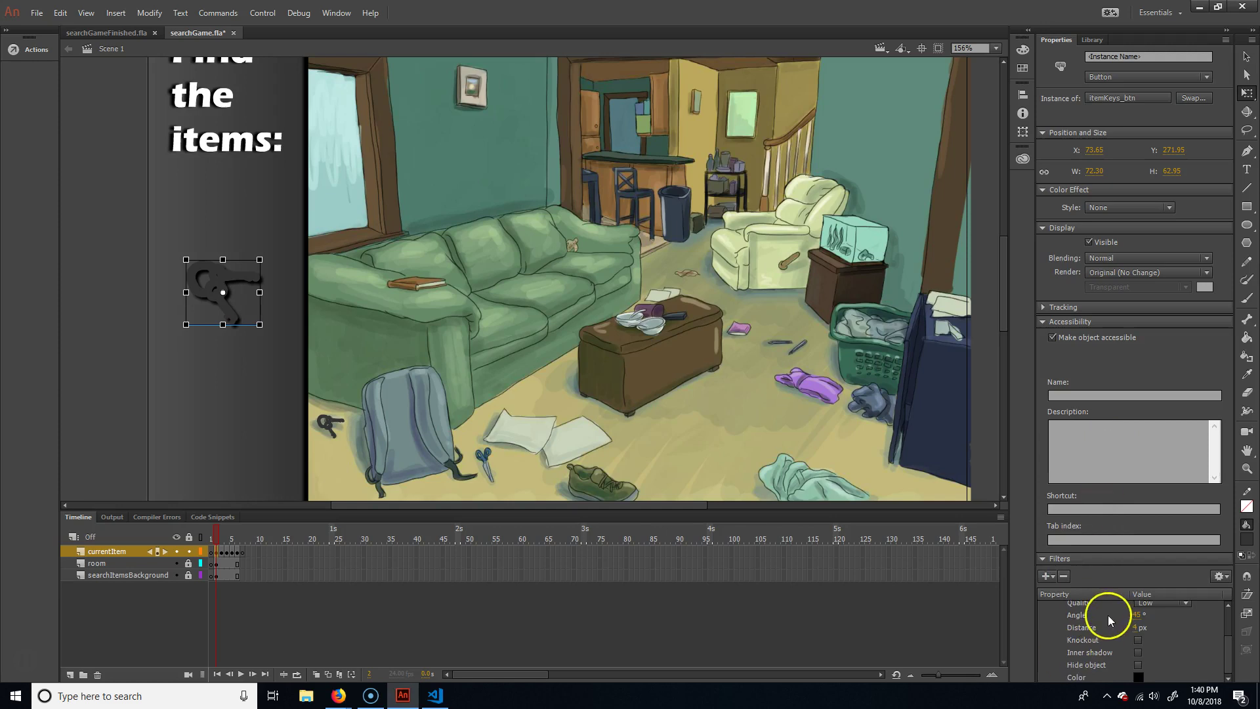
click(1139, 652)
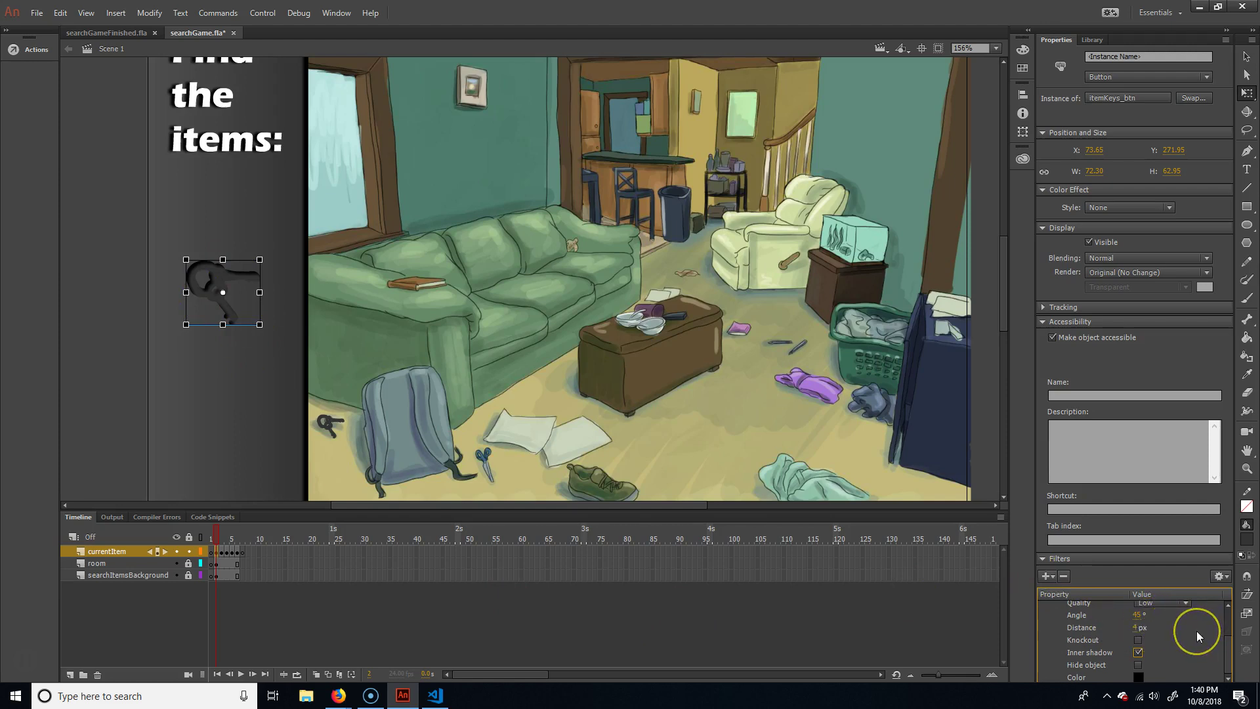
click(1137, 677)
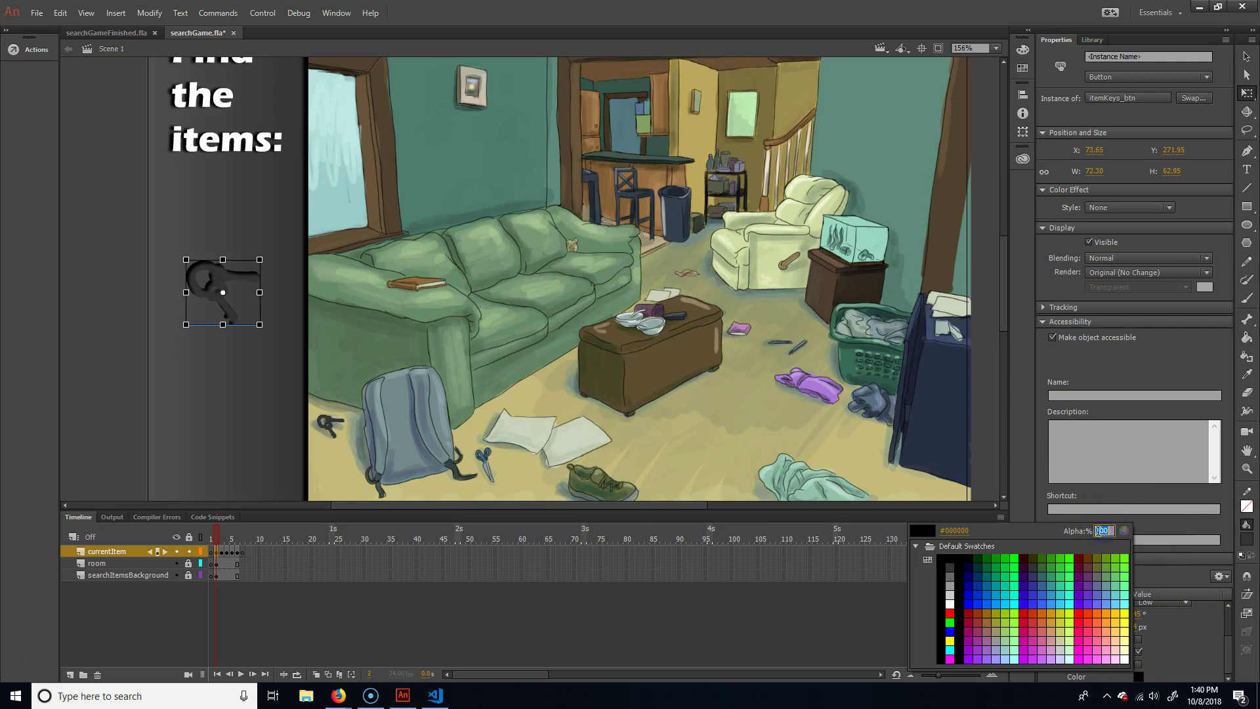
key(Return)
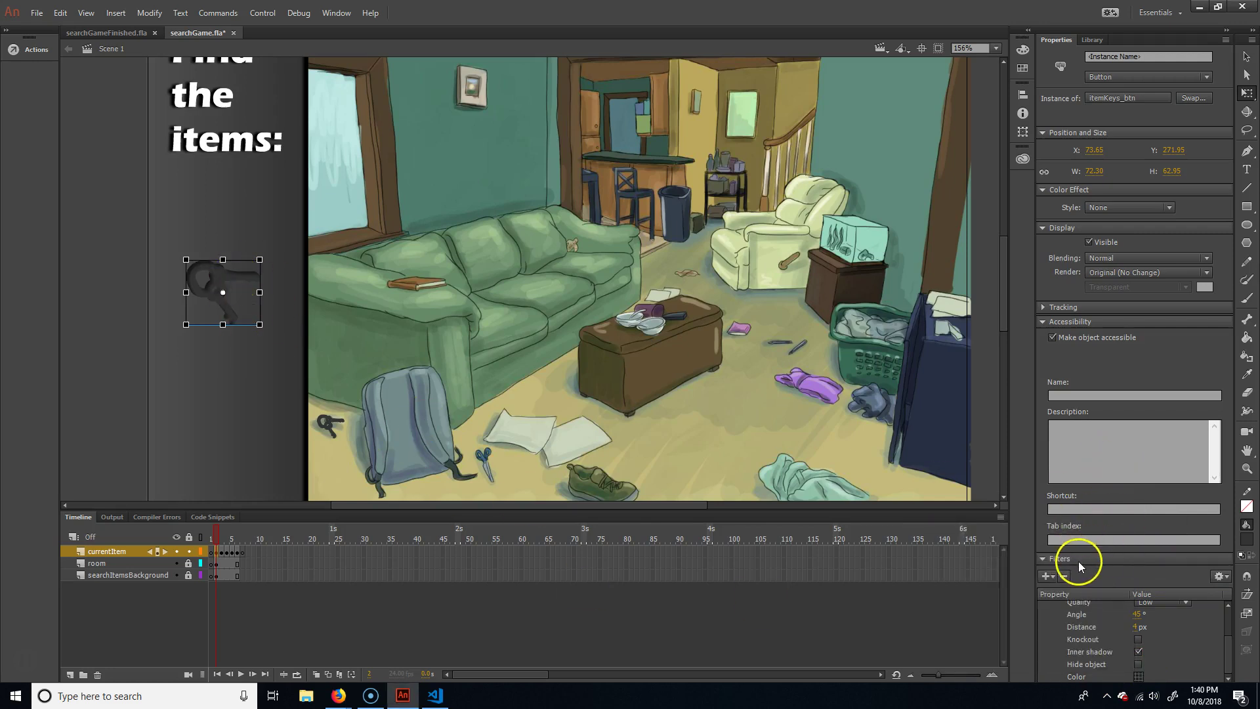
Add a white Glow filter at 2% alpha to the keys icon and adjust Blur X
click(1054, 577)
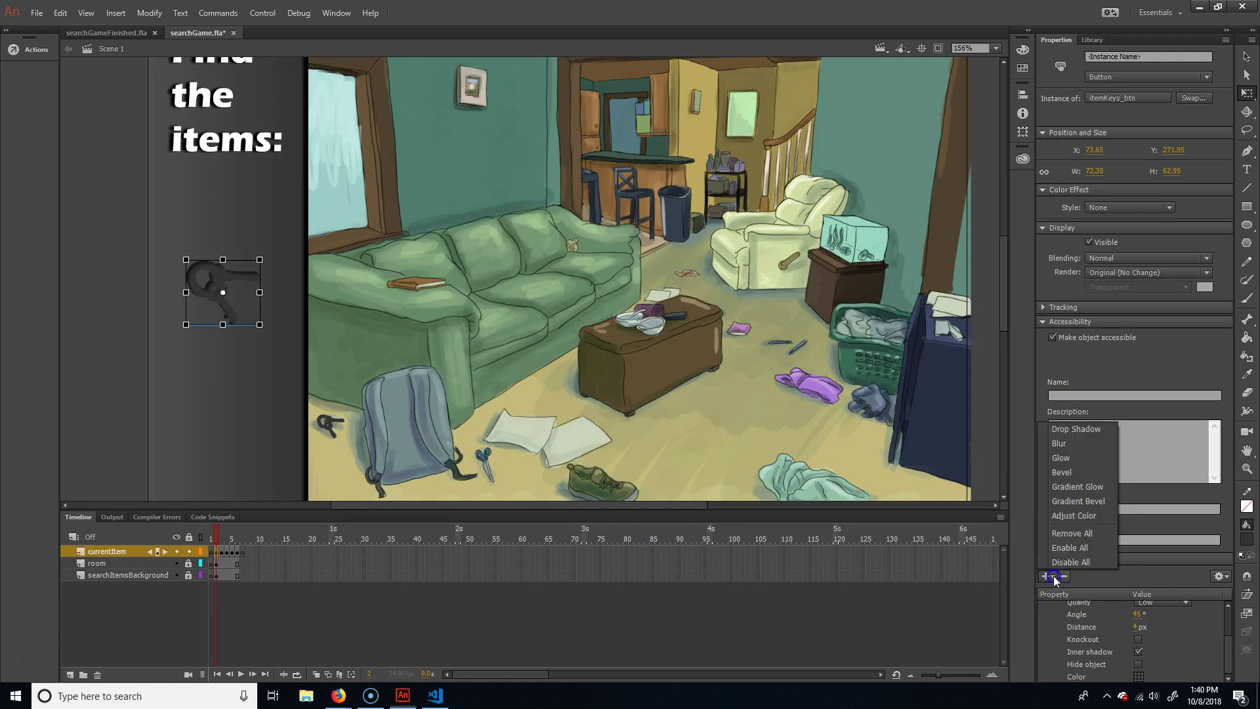
click(1076, 458)
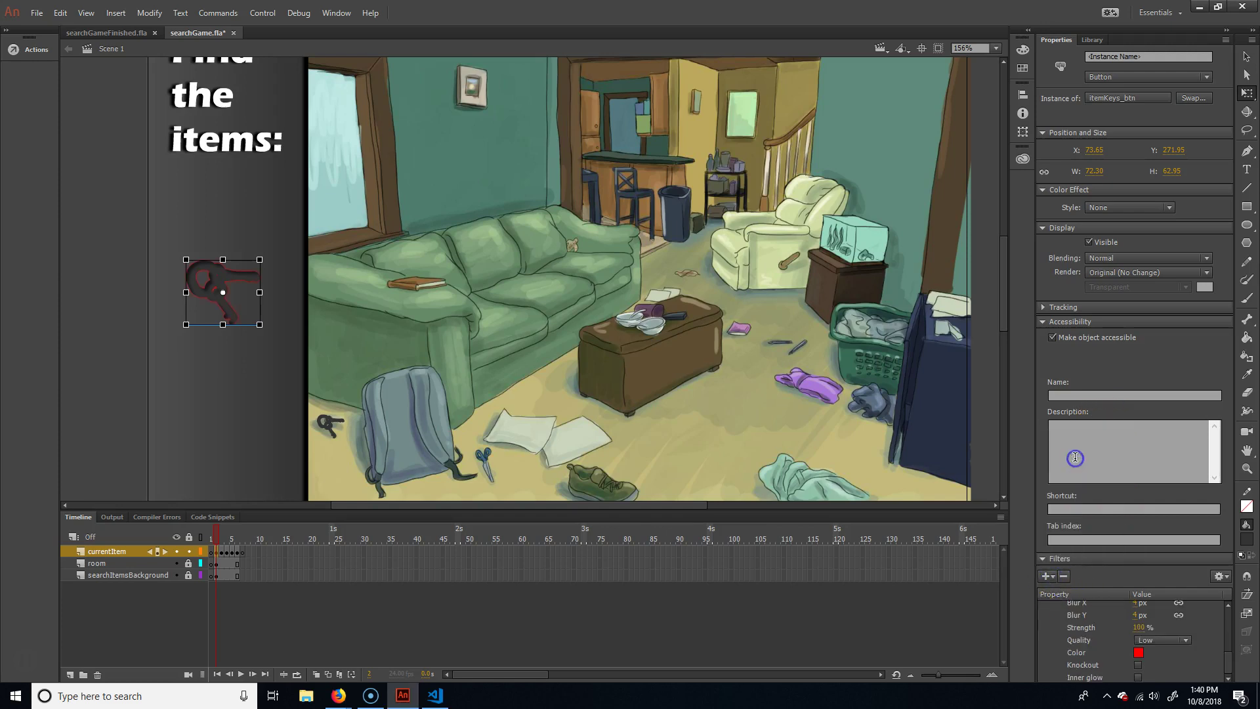
click(1139, 652)
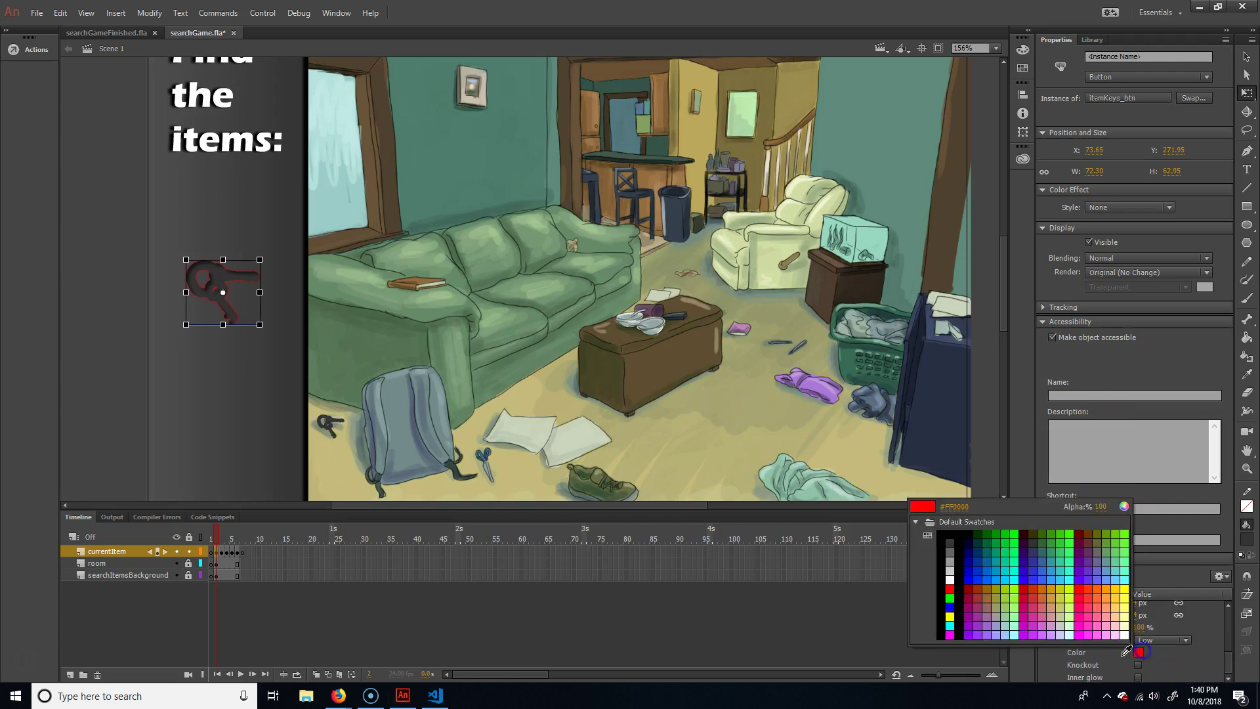
click(951, 577)
click(1138, 652)
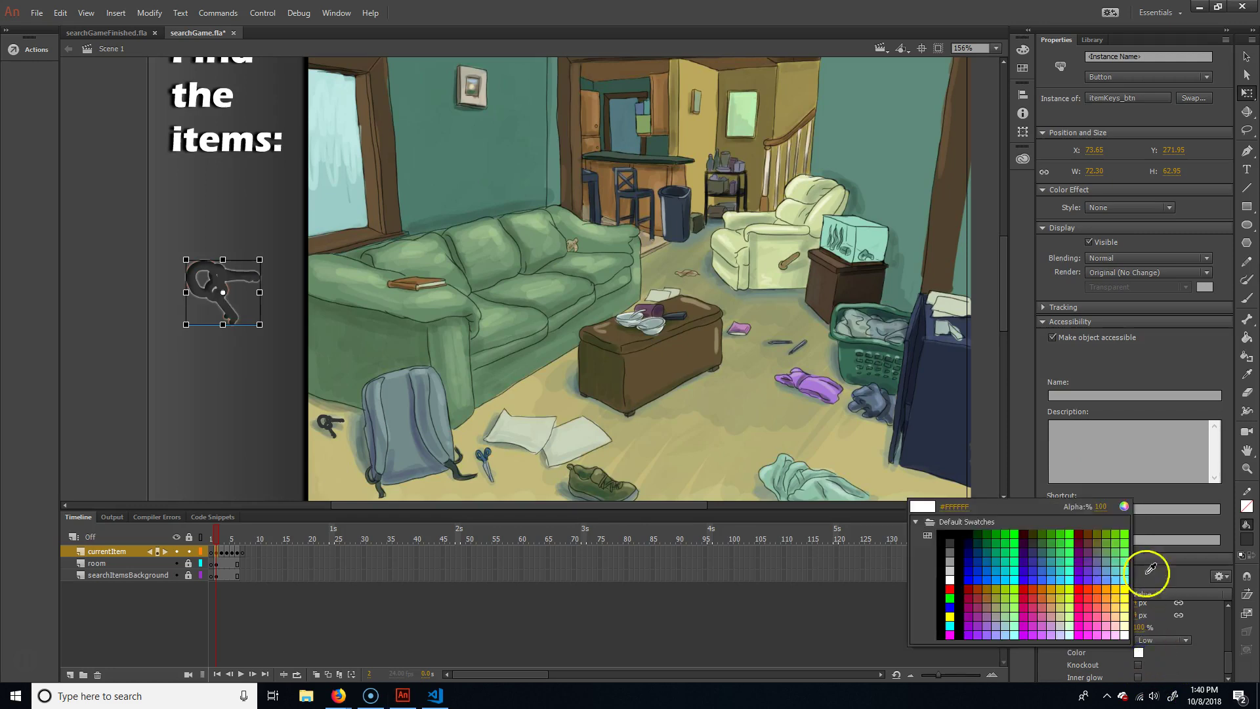
click(1096, 508)
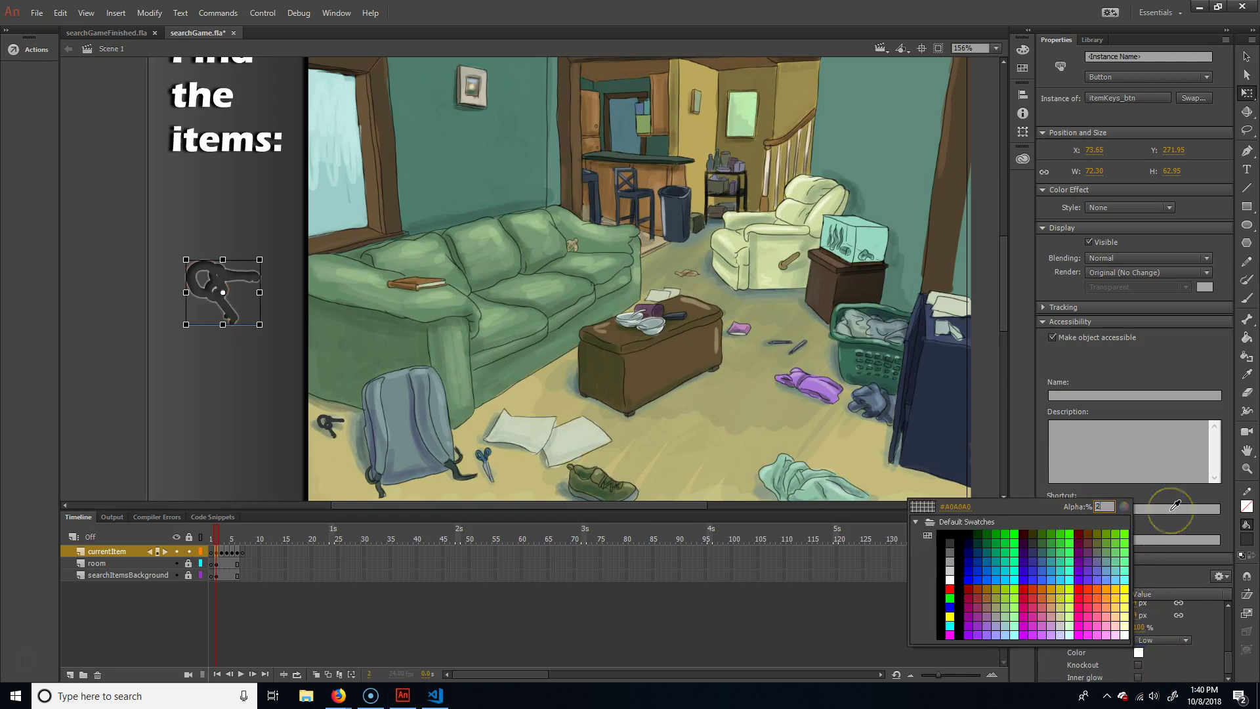
text(2)
key(Return)
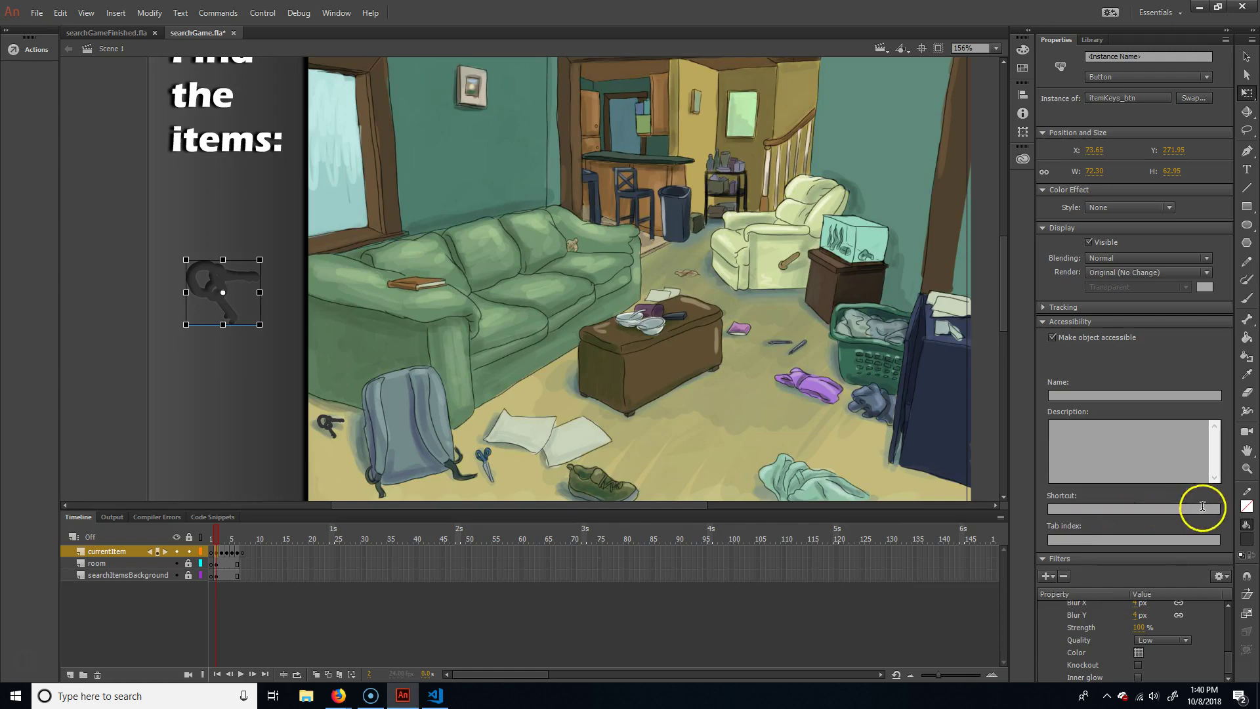
click(1135, 602)
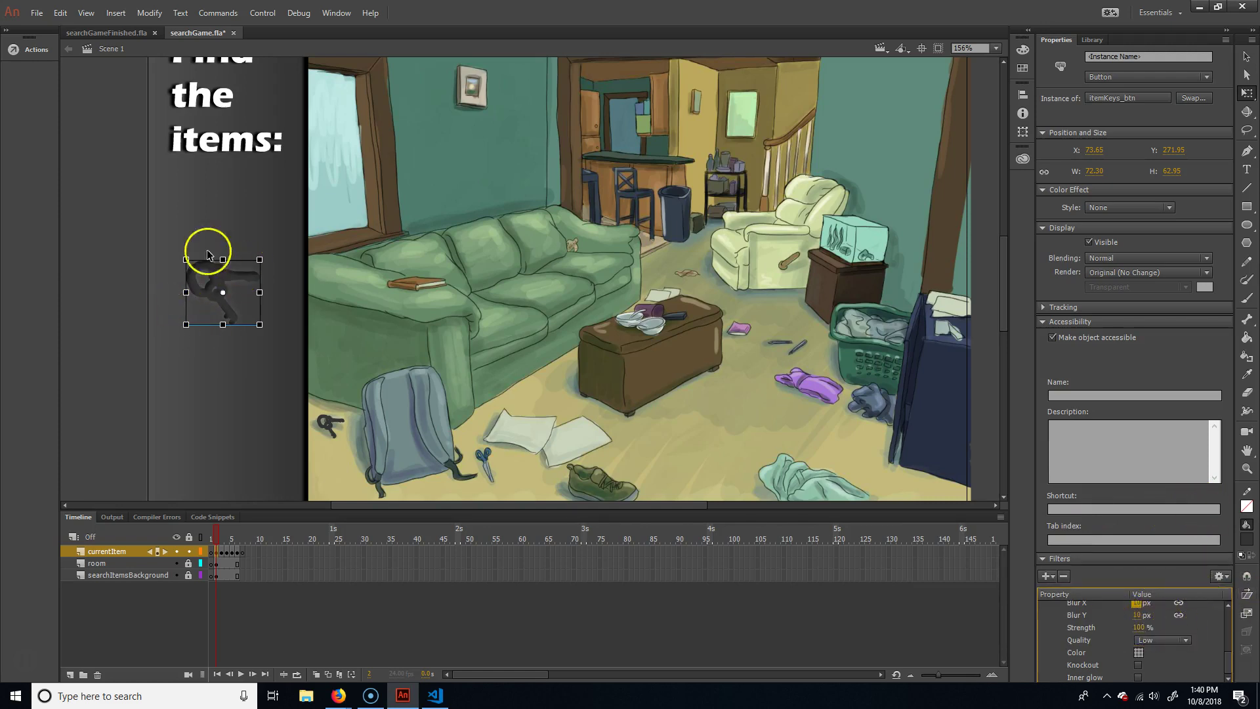
click(97, 351)
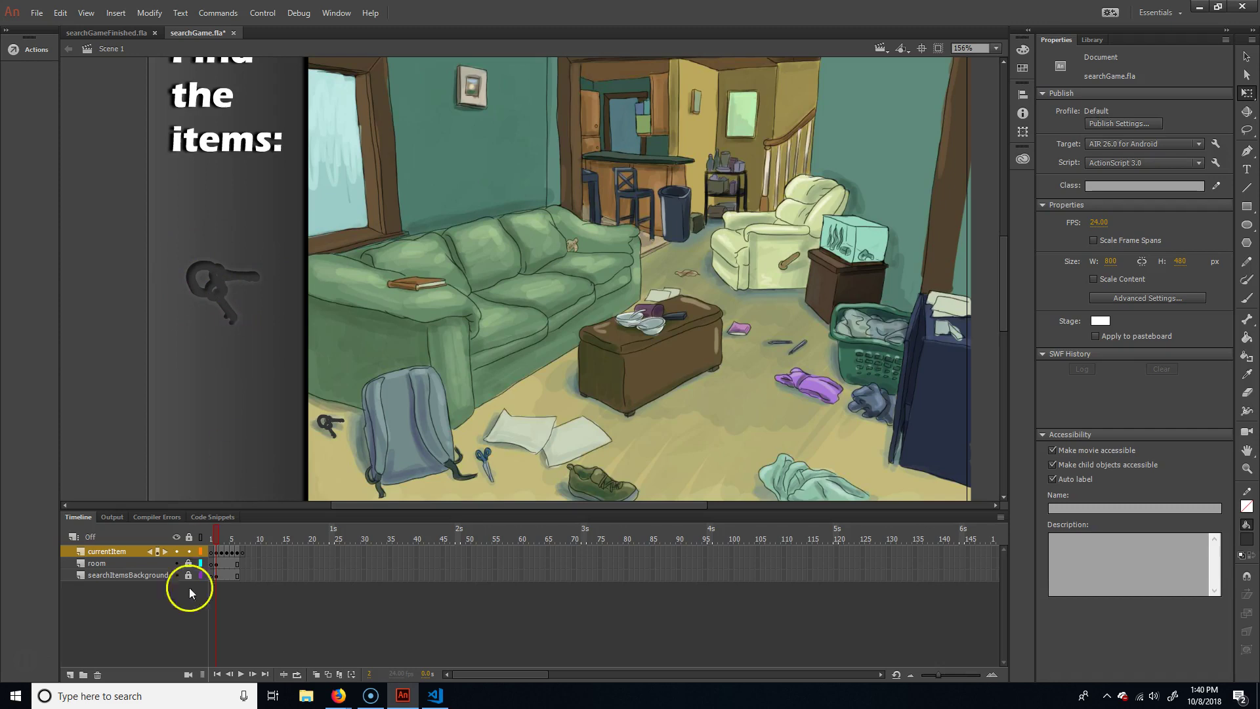
On frame 3, give the remote icon an inner Drop Shadow at 50% alpha
click(221, 535)
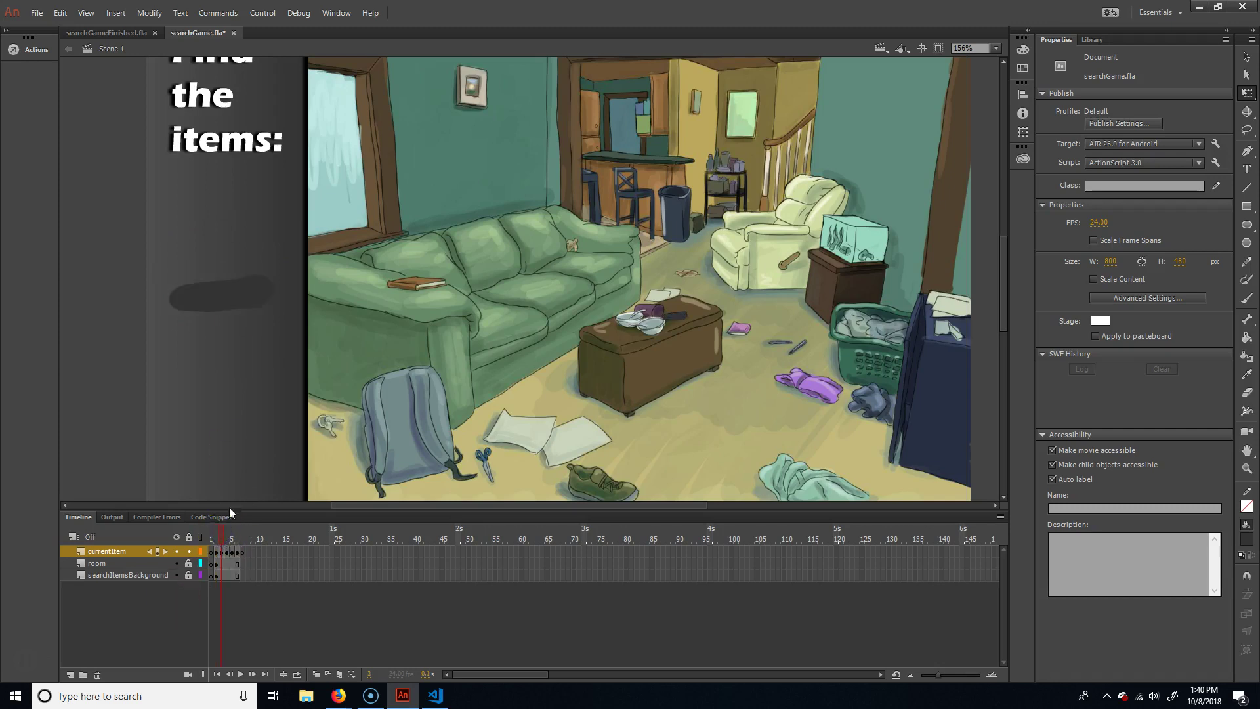
click(226, 295)
click(1045, 576)
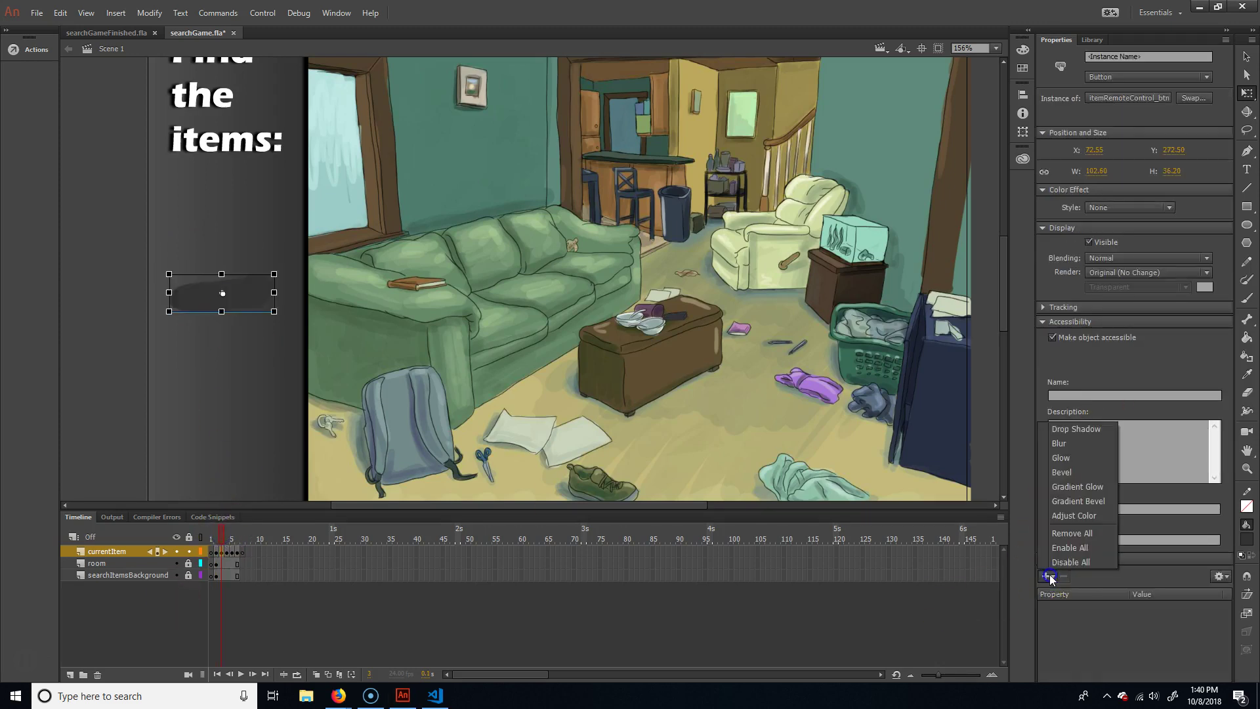
click(1083, 434)
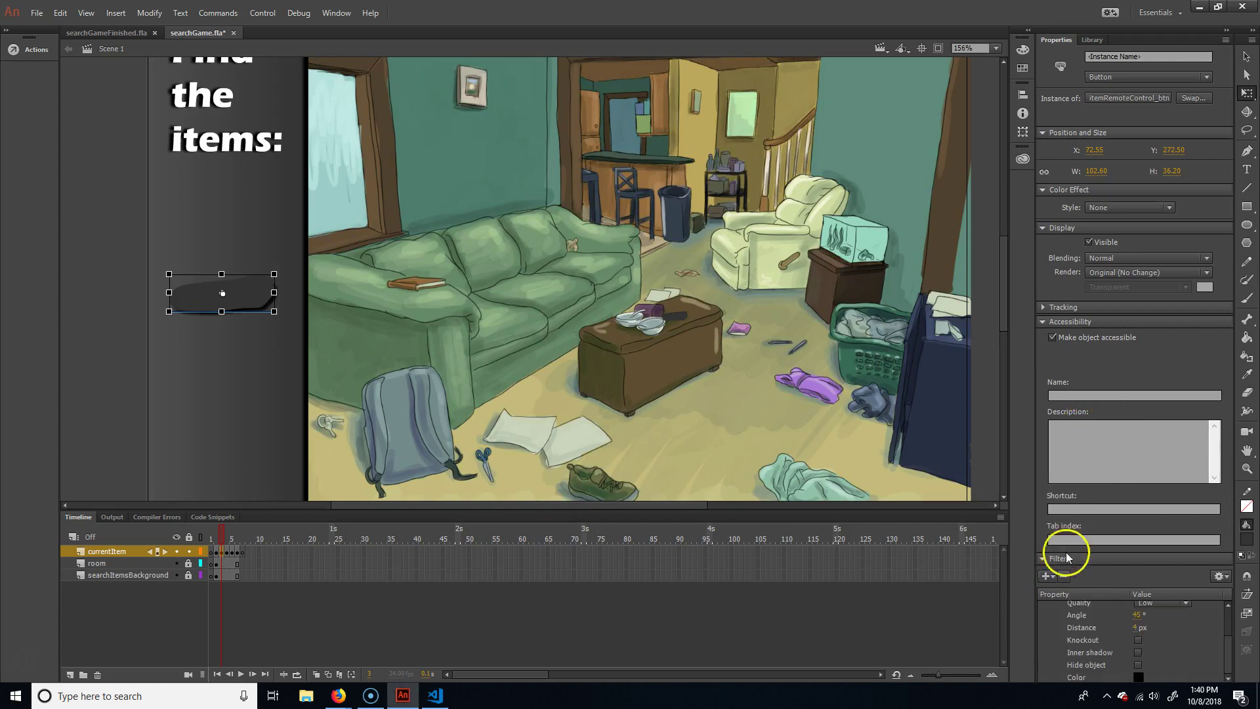
click(1138, 653)
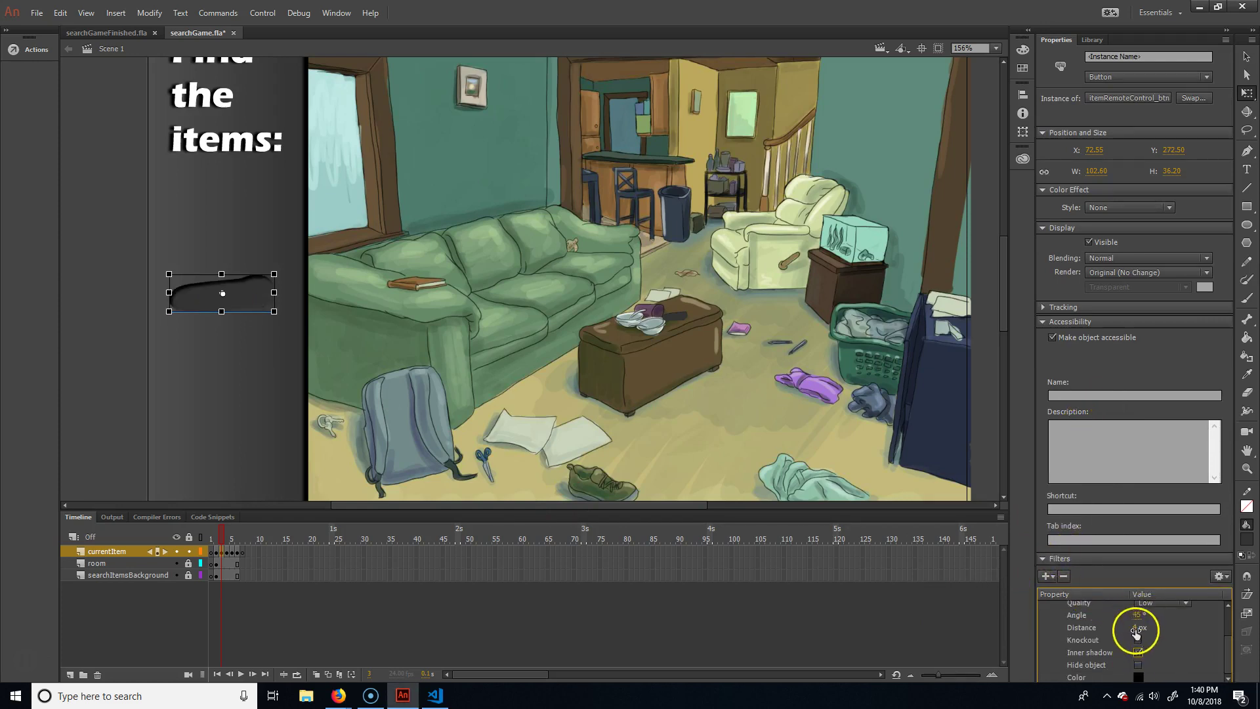
click(1138, 676)
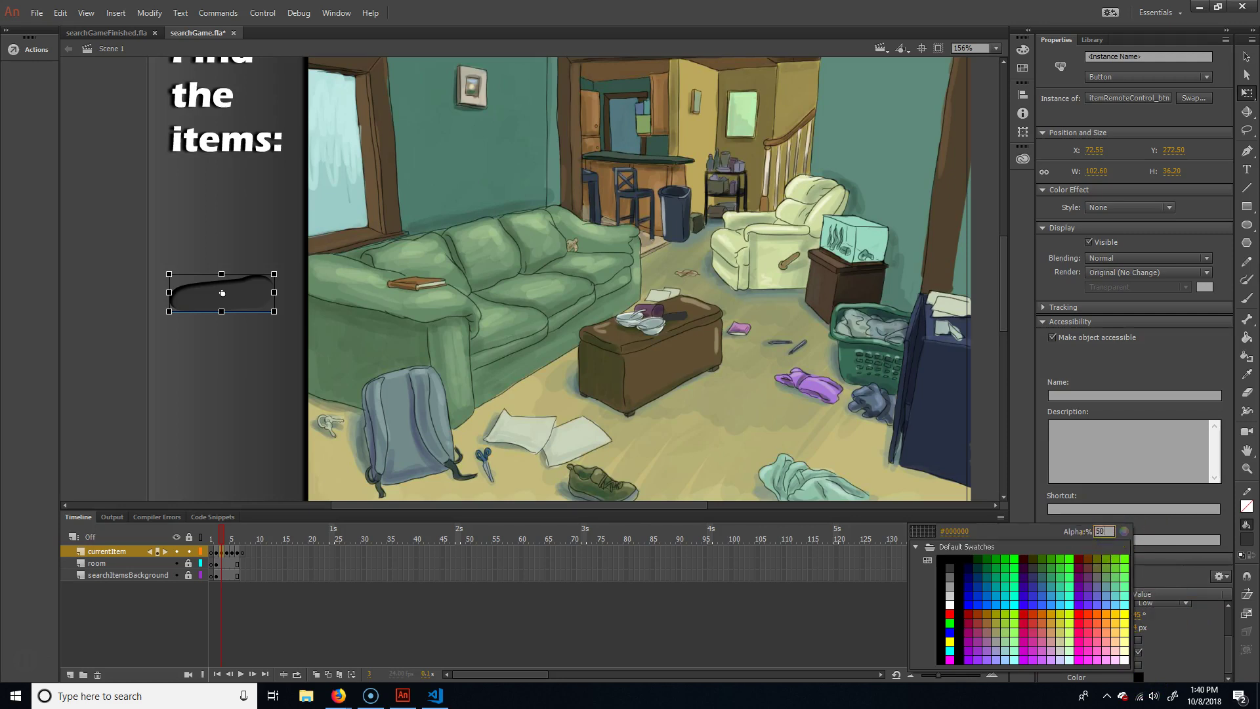
key(Return)
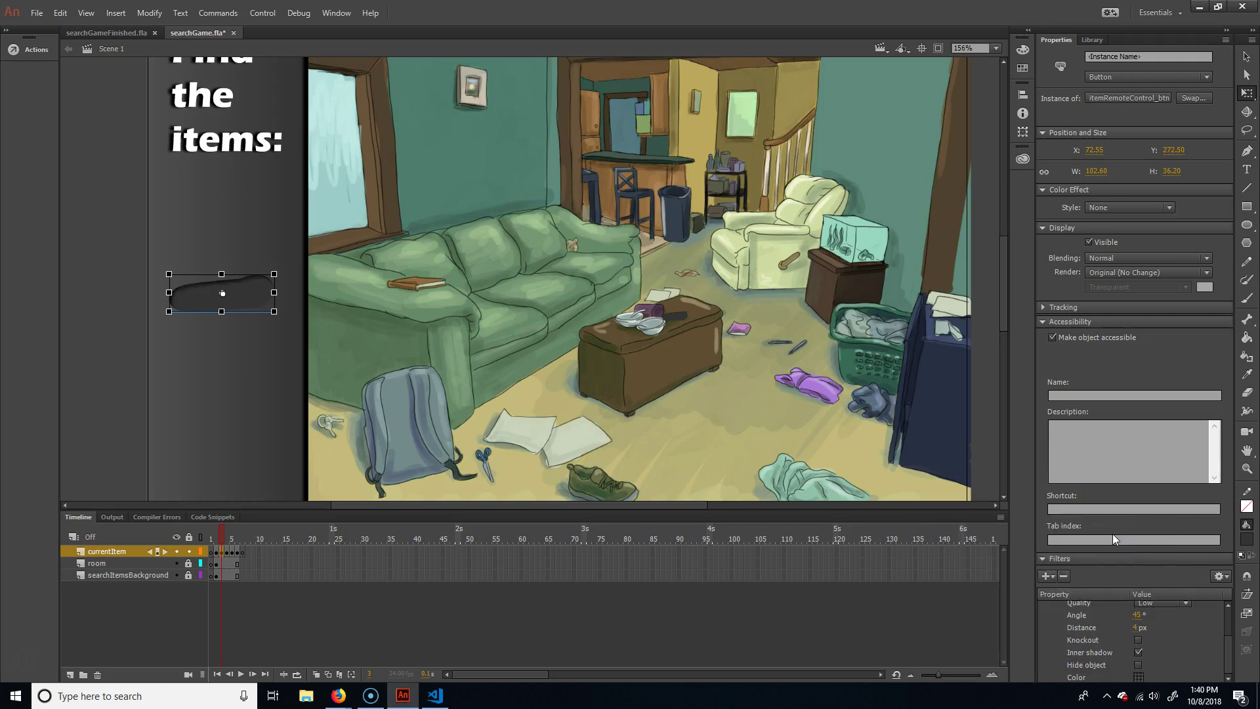
Add a white Glow at 20% alpha to the remote icon and adjust Blur X
click(1049, 576)
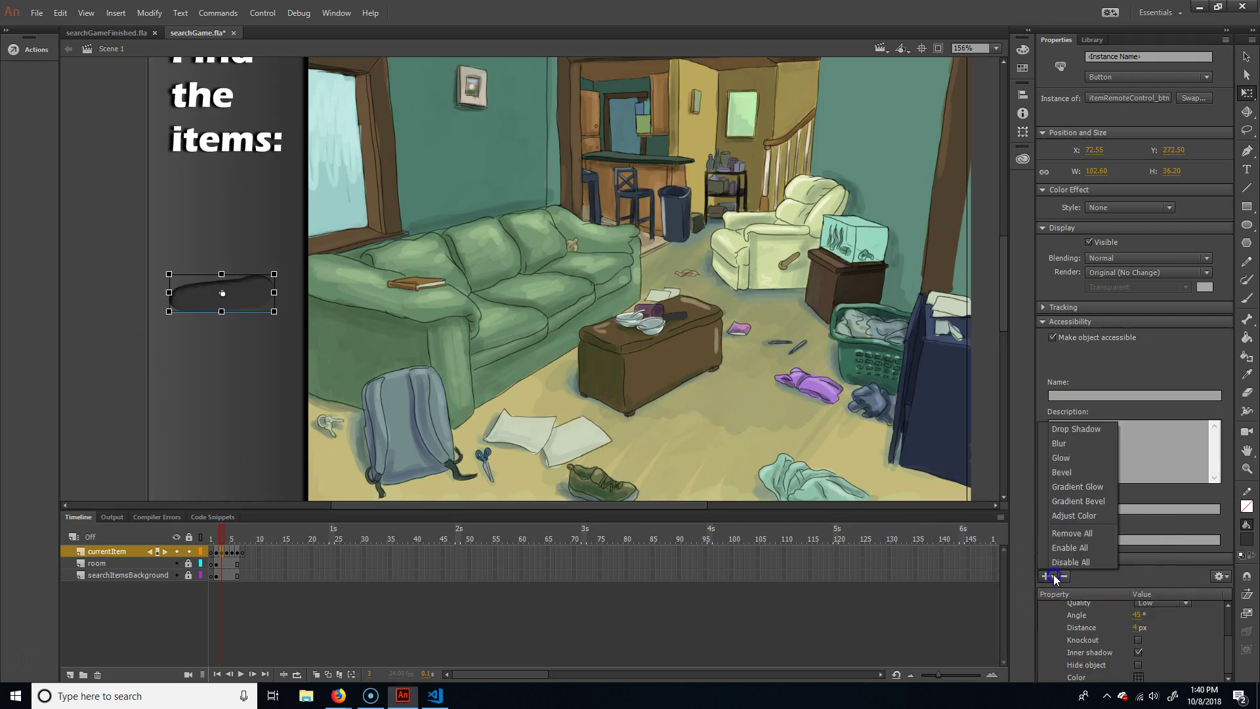
click(1080, 461)
click(1140, 652)
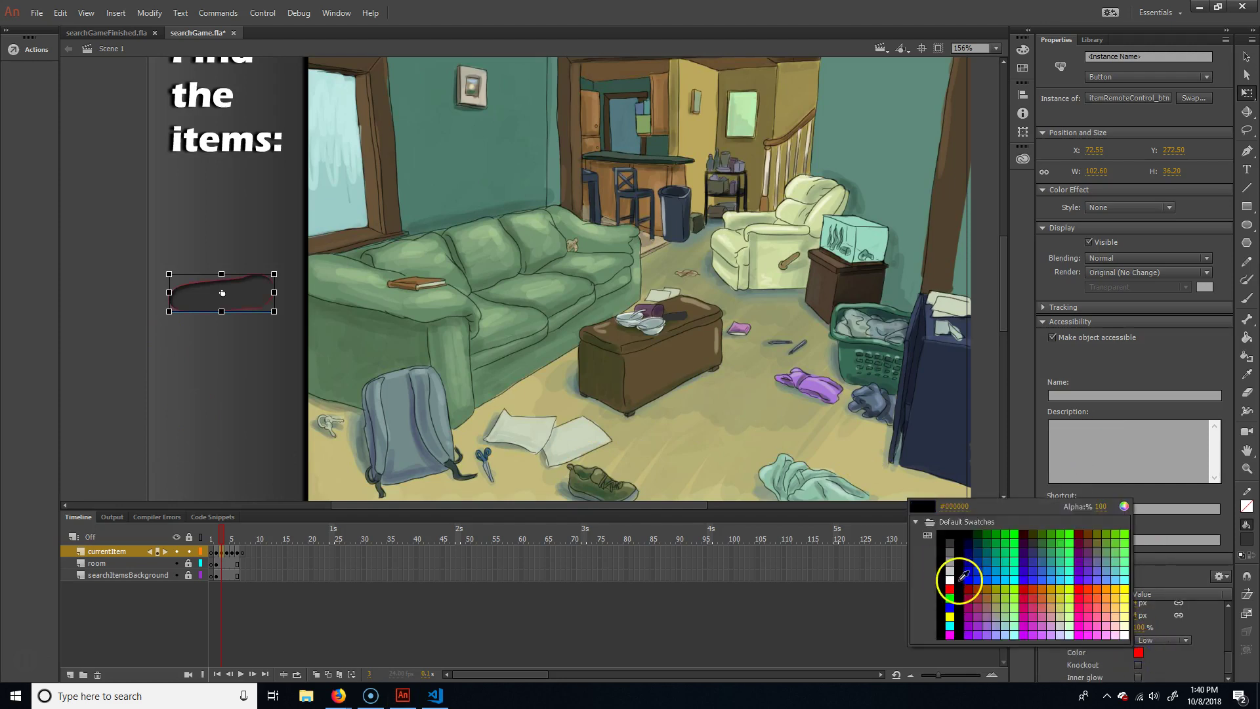
click(950, 580)
click(1139, 653)
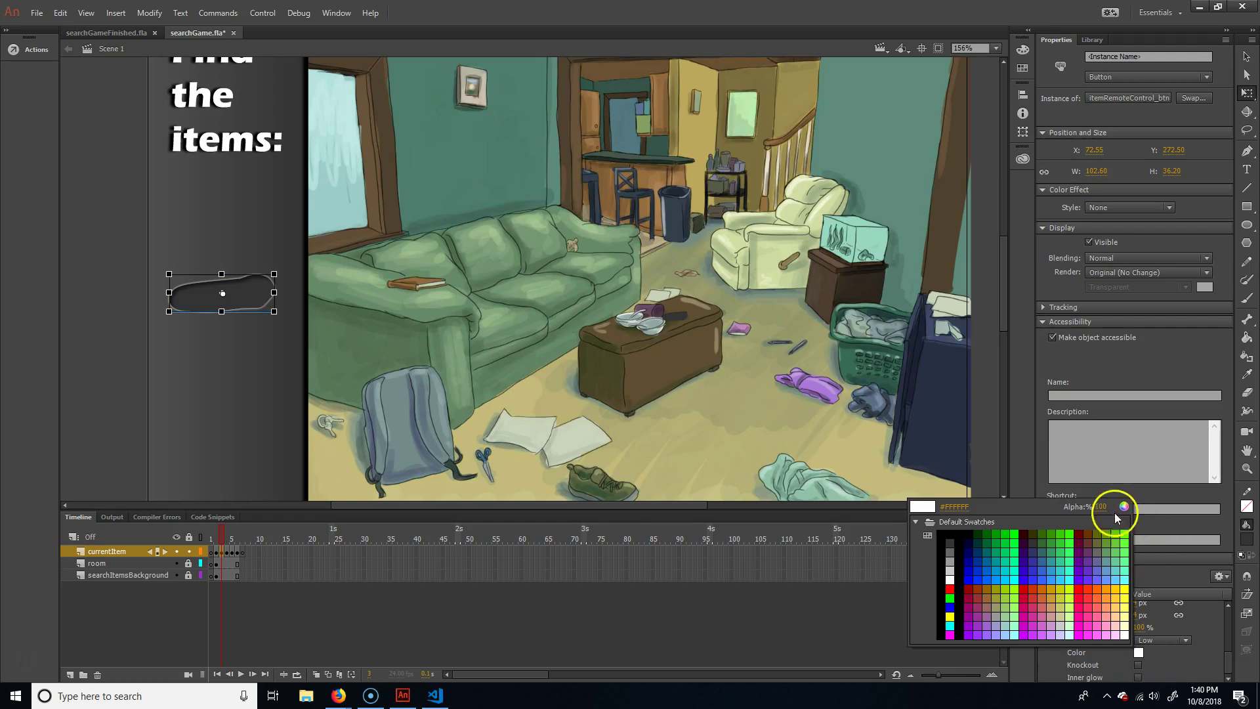
click(1101, 506)
text(20)
key(Return)
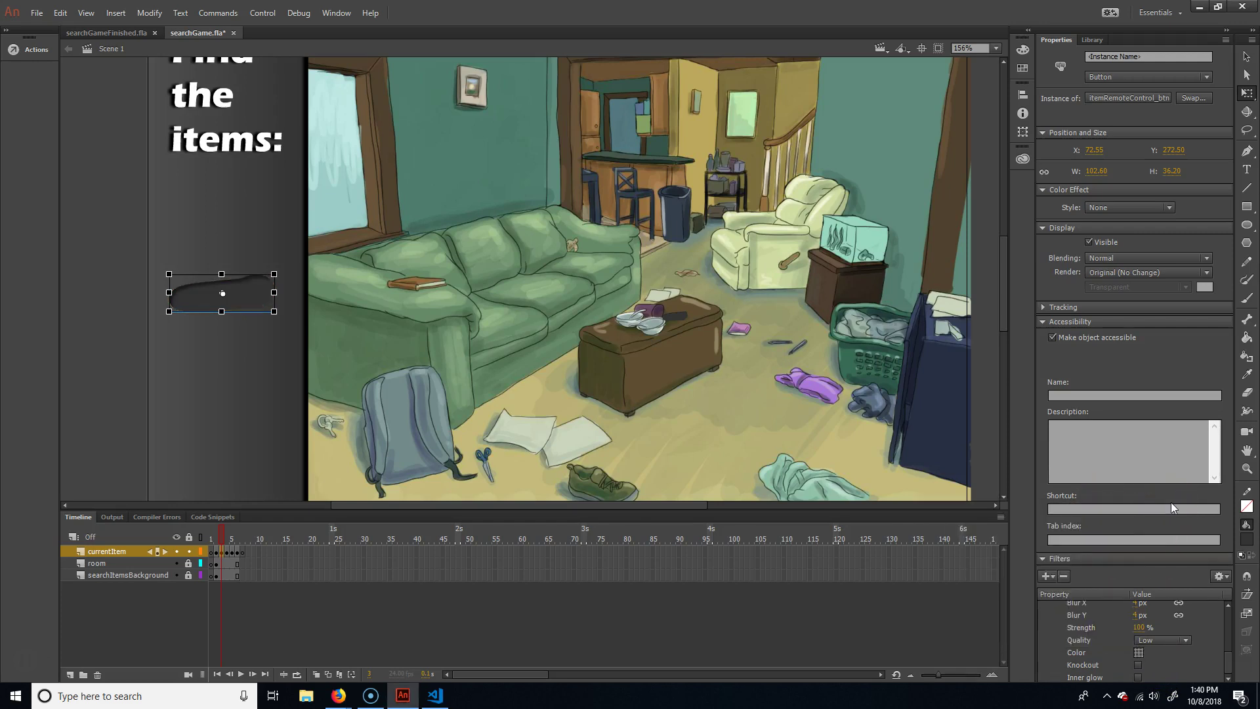
click(1136, 603)
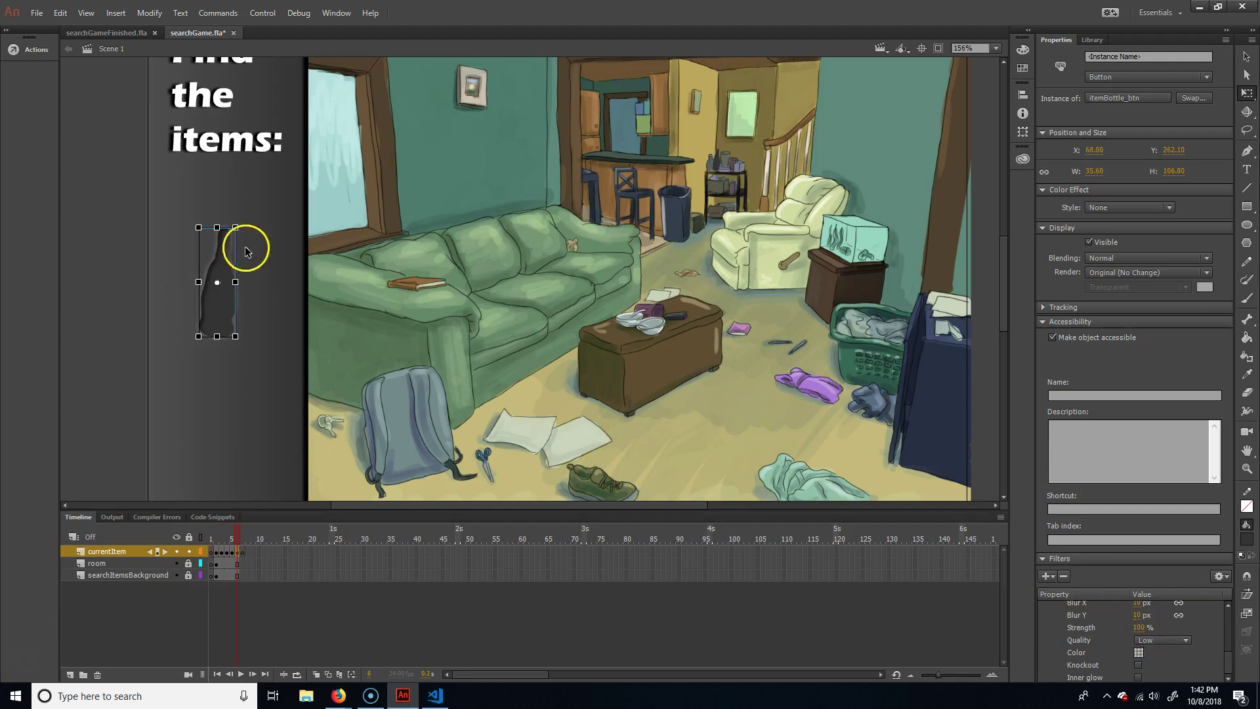
On frame 2, set the hidden keys' Color Effect to Alpha at 0%
click(219, 538)
mouse_move(218, 538)
mouse_down()
mouse_move(237, 535)
mouse_move(216, 537)
mouse_up()
click(298, 445)
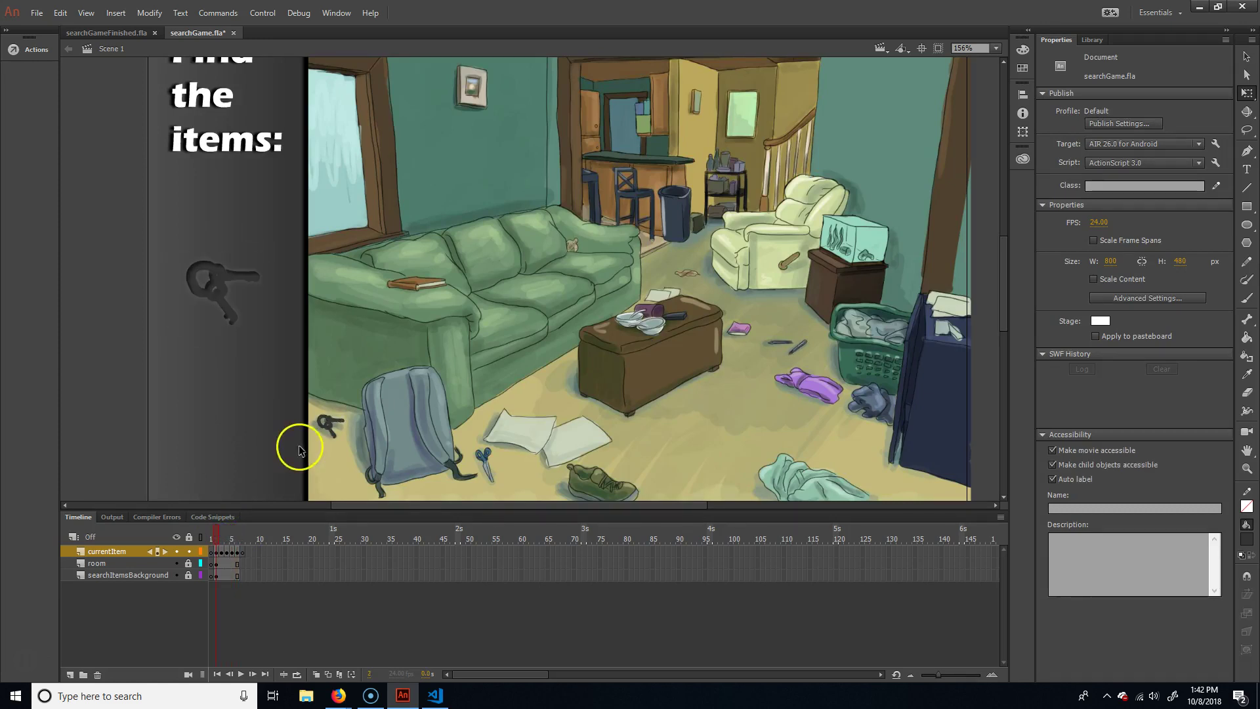
click(331, 431)
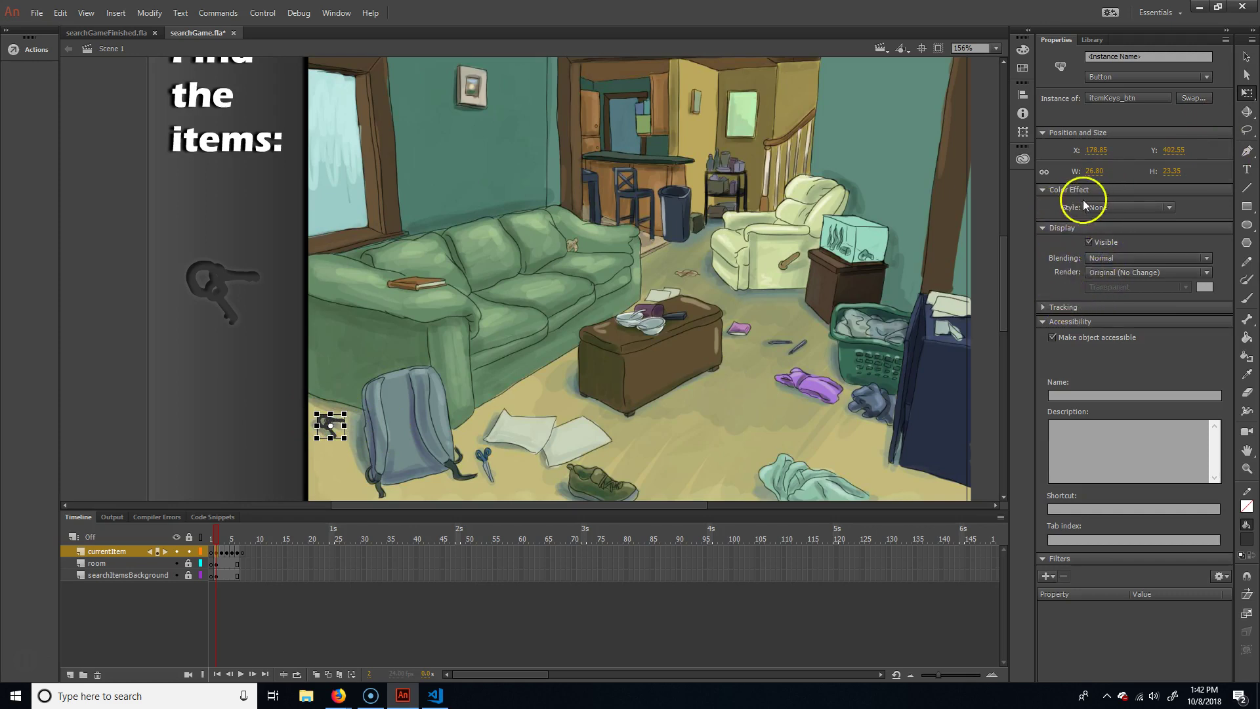
click(1149, 205)
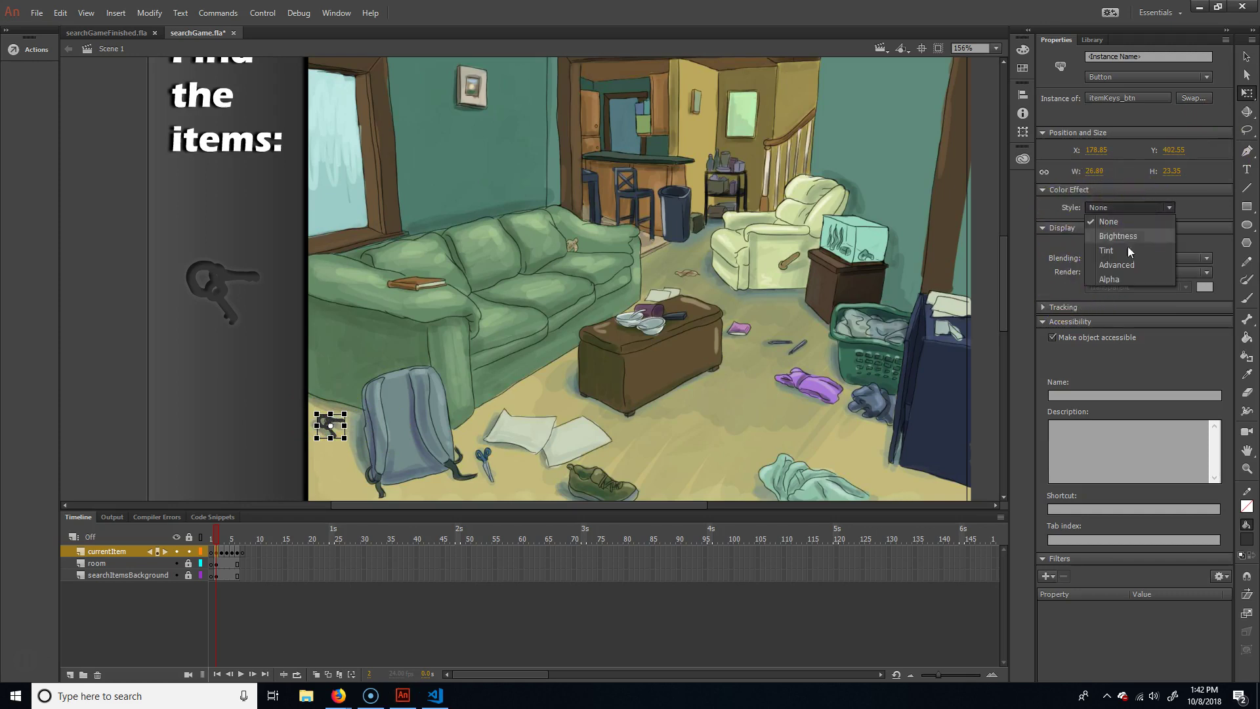
click(1121, 273)
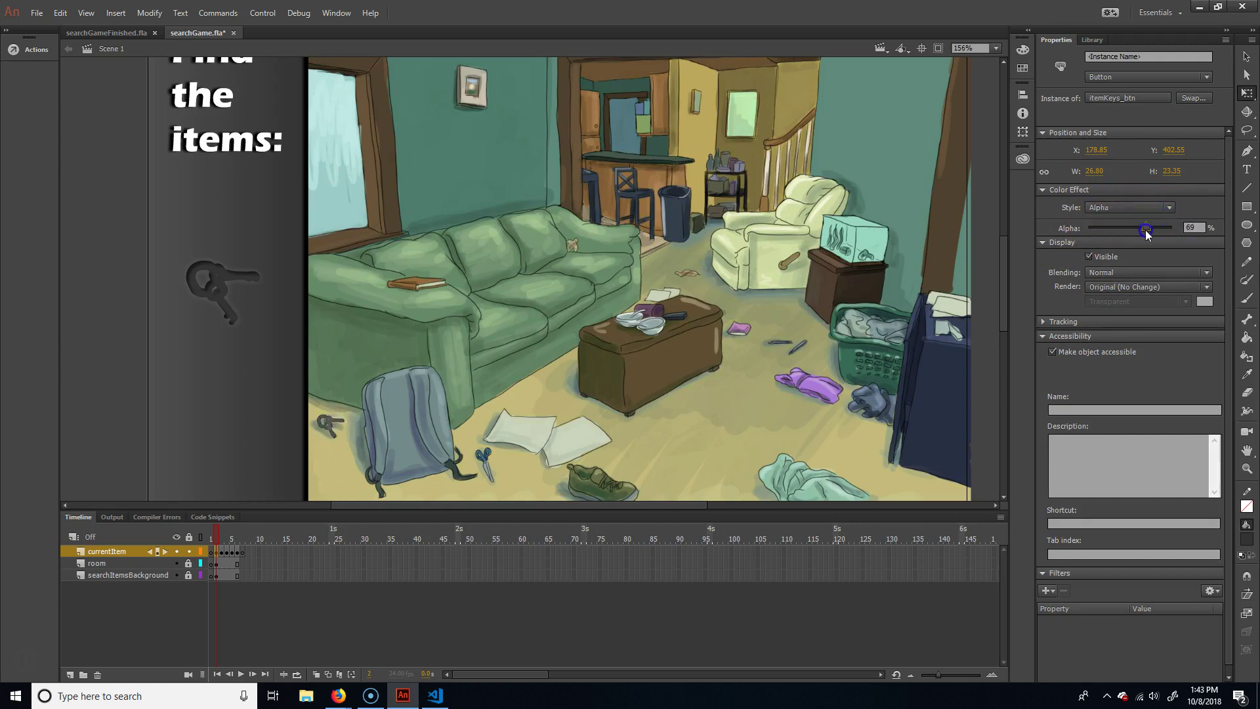
drag(1147, 234, 1111, 229)
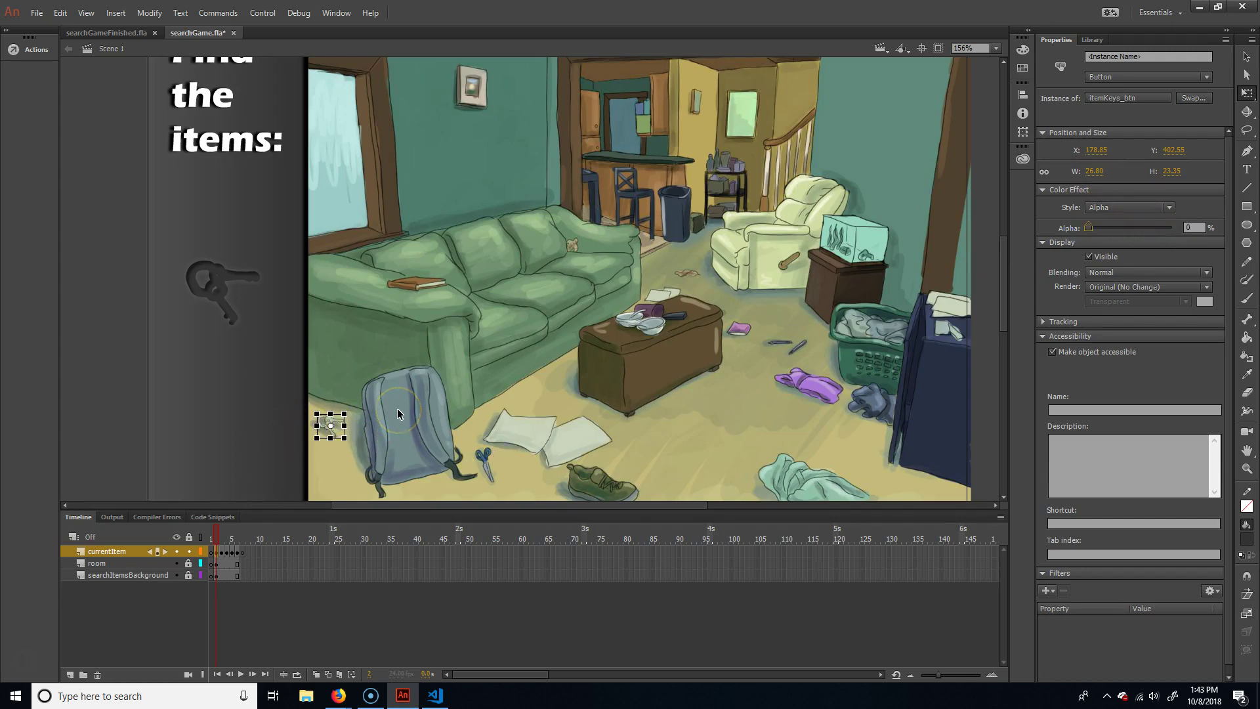
key(ctrl+Return)
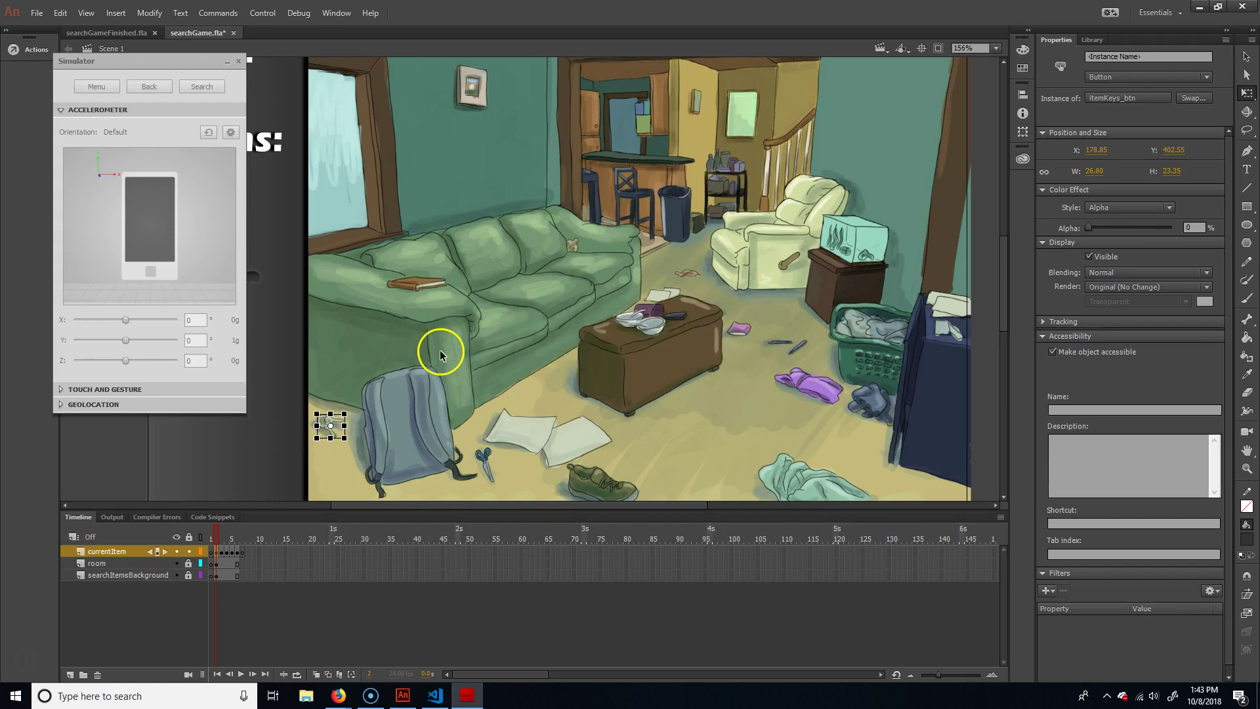
click(538, 421)
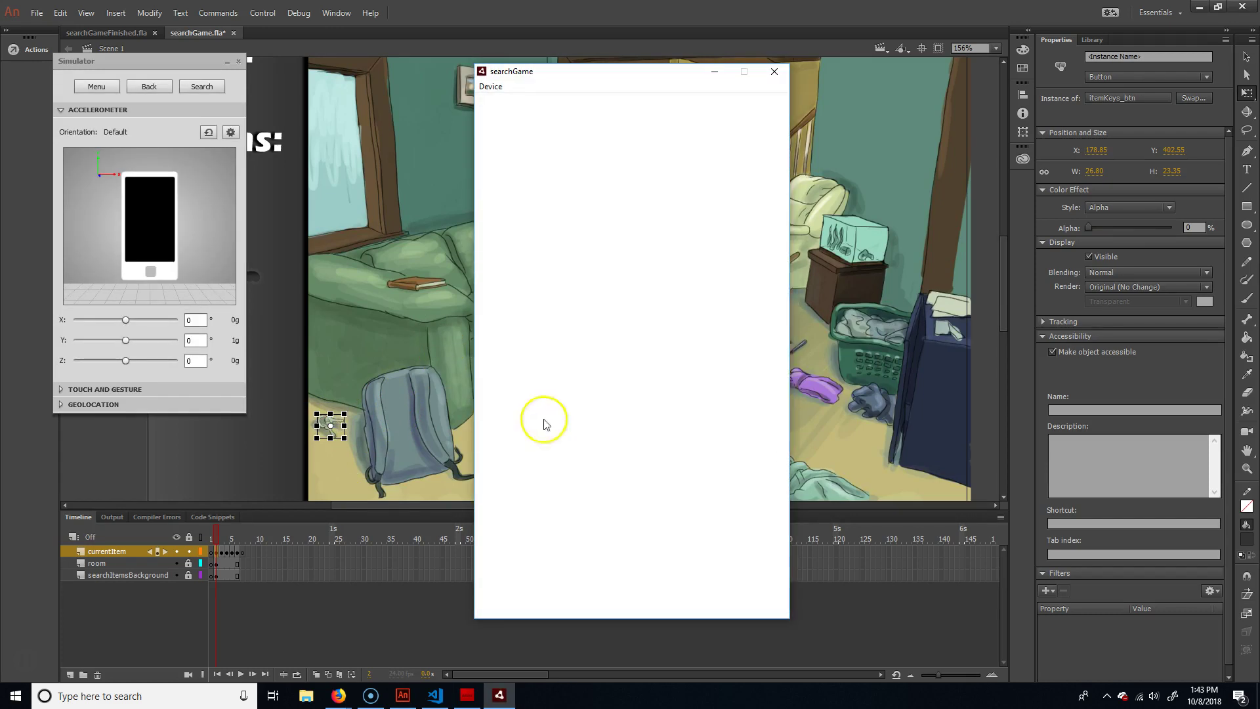
click(544, 424)
click(775, 72)
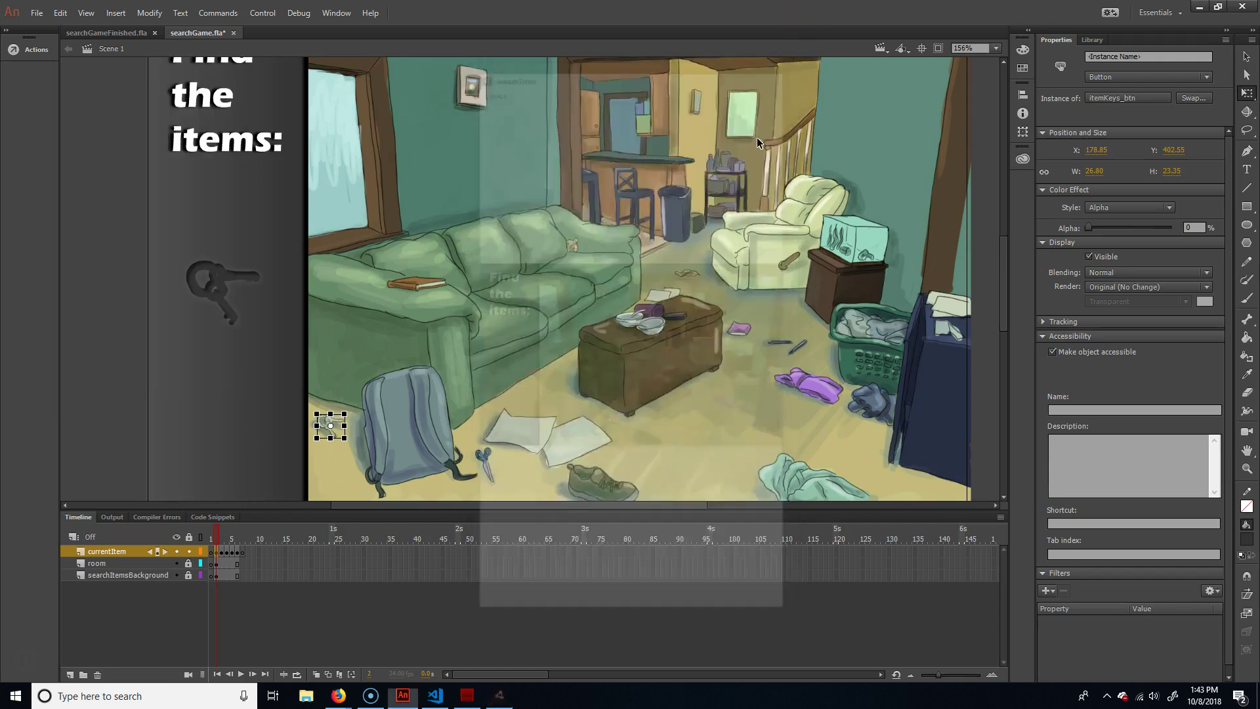